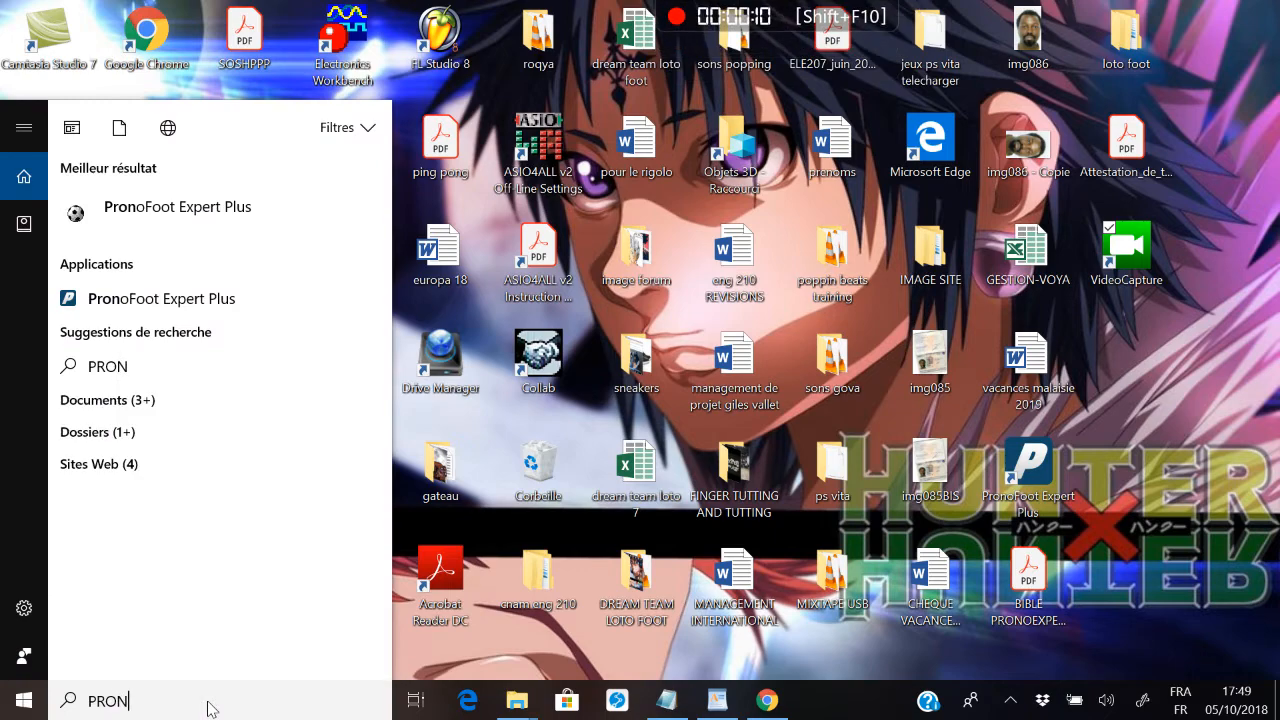
Launch PronoFoot Expert Plus and reposition its window higher on the desktop.
{"action": "left_click", "coordinate": [177, 207]}
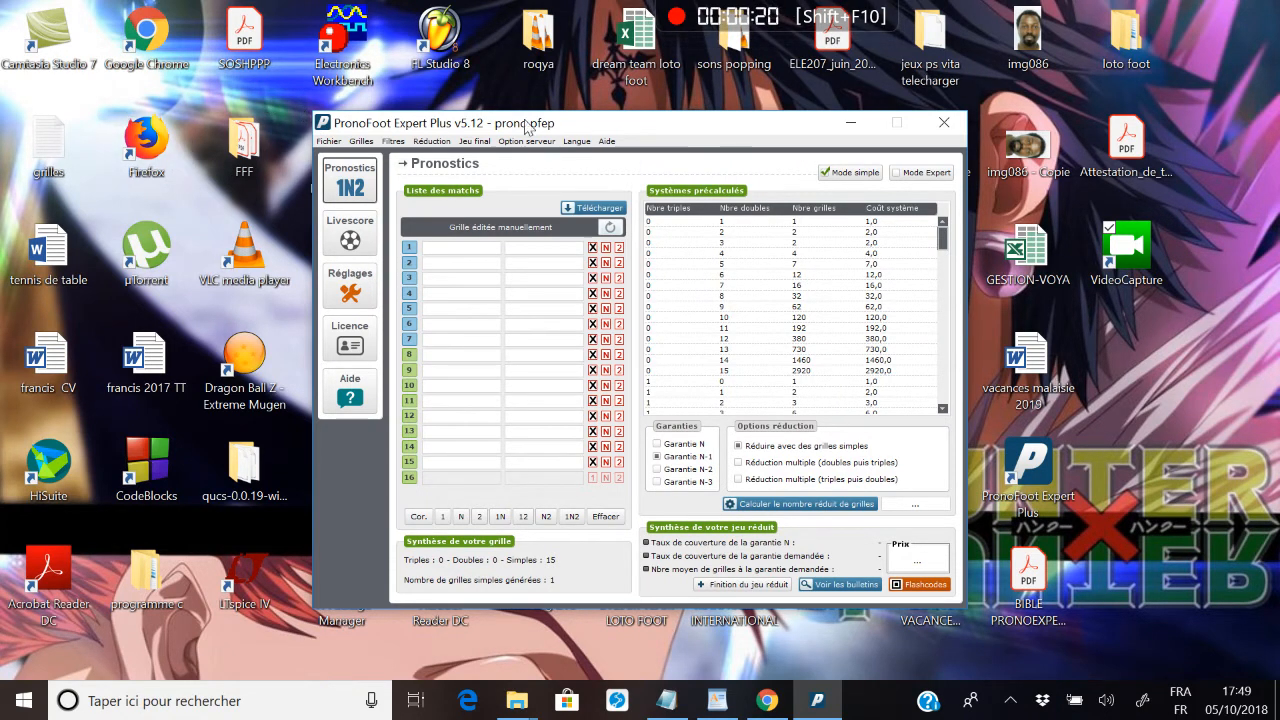
{"action": "left_click_drag", "start_coordinate": [540, 122], "coordinate": [566, 34]}
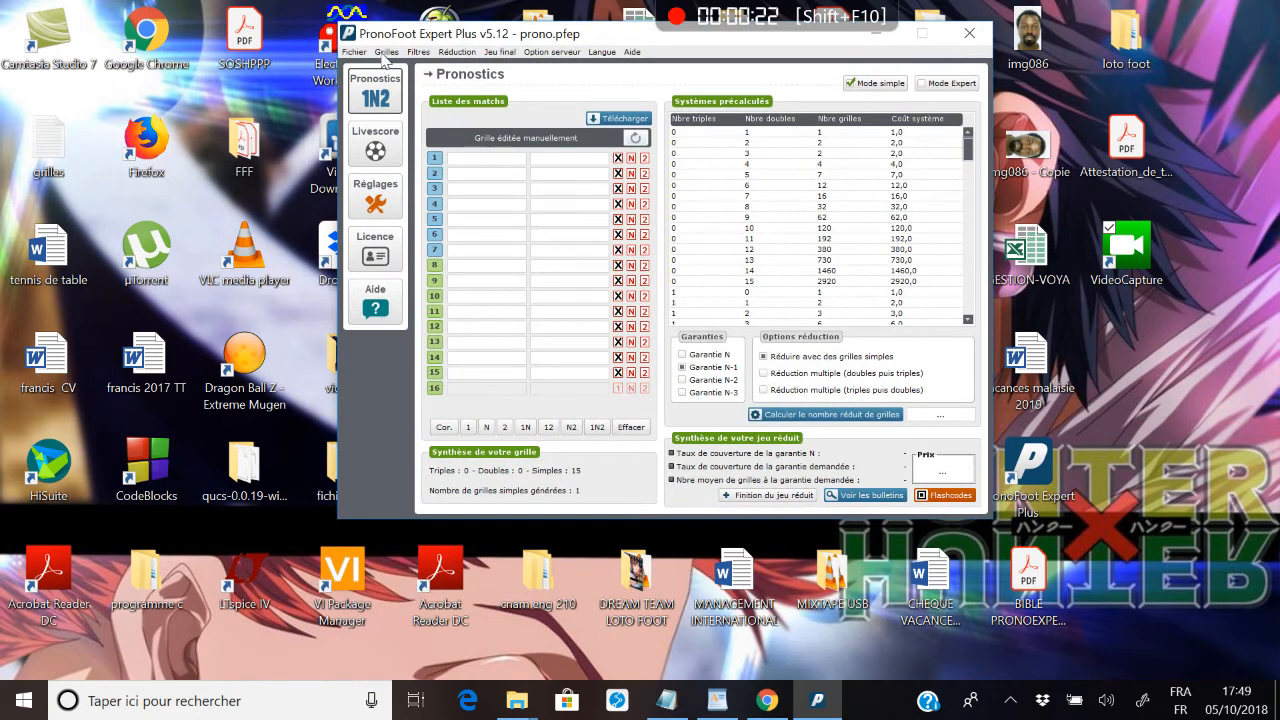
Check which Loto Foot and Winamax grids are available for download, then close the list.
{"action": "left_click", "coordinate": [386, 52]}
{"action": "left_click", "coordinate": [396, 80]}
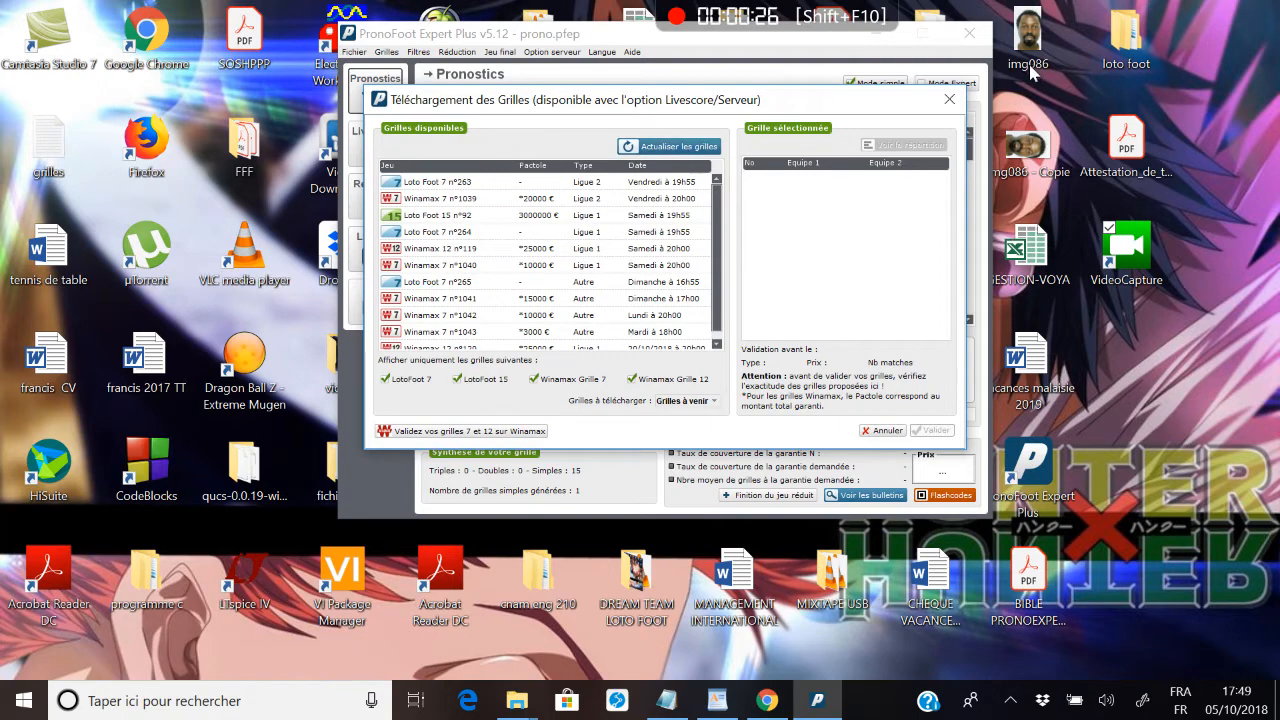
{"action": "left_click", "coordinate": [946, 100]}
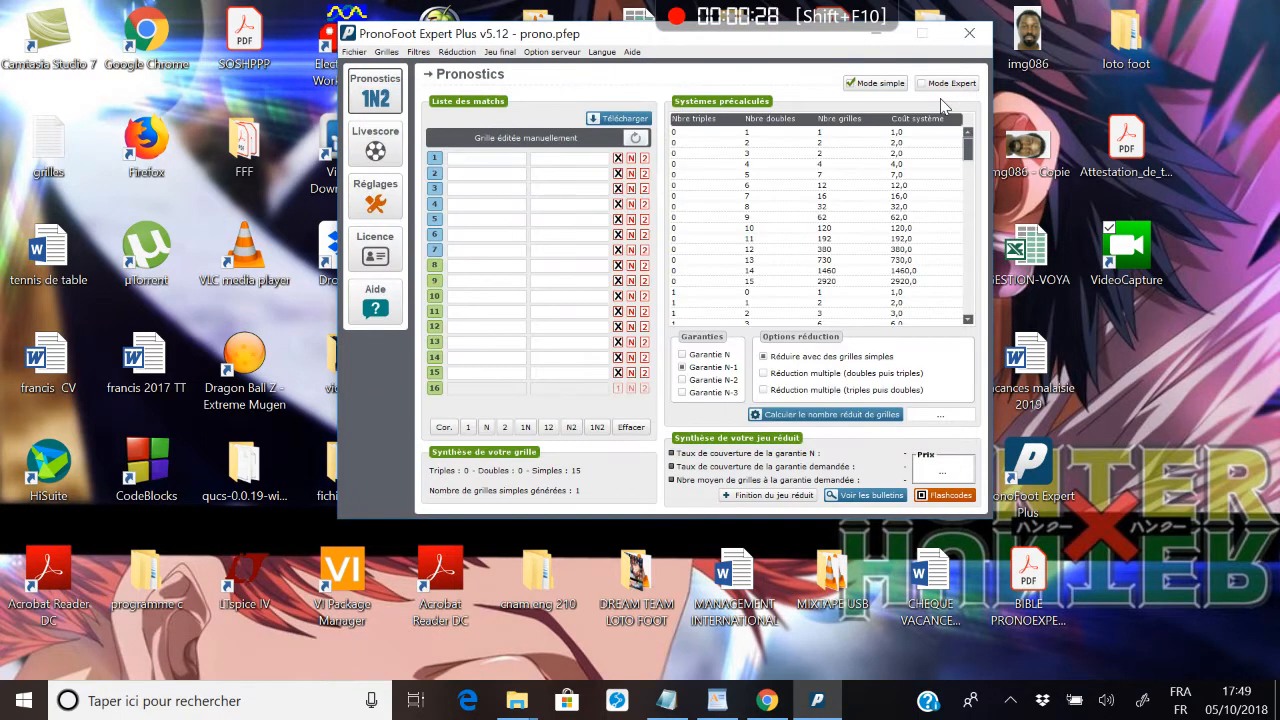
{"action": "left_click", "coordinate": [366, 52]}
{"action": "left_click", "coordinate": [355, 77]}
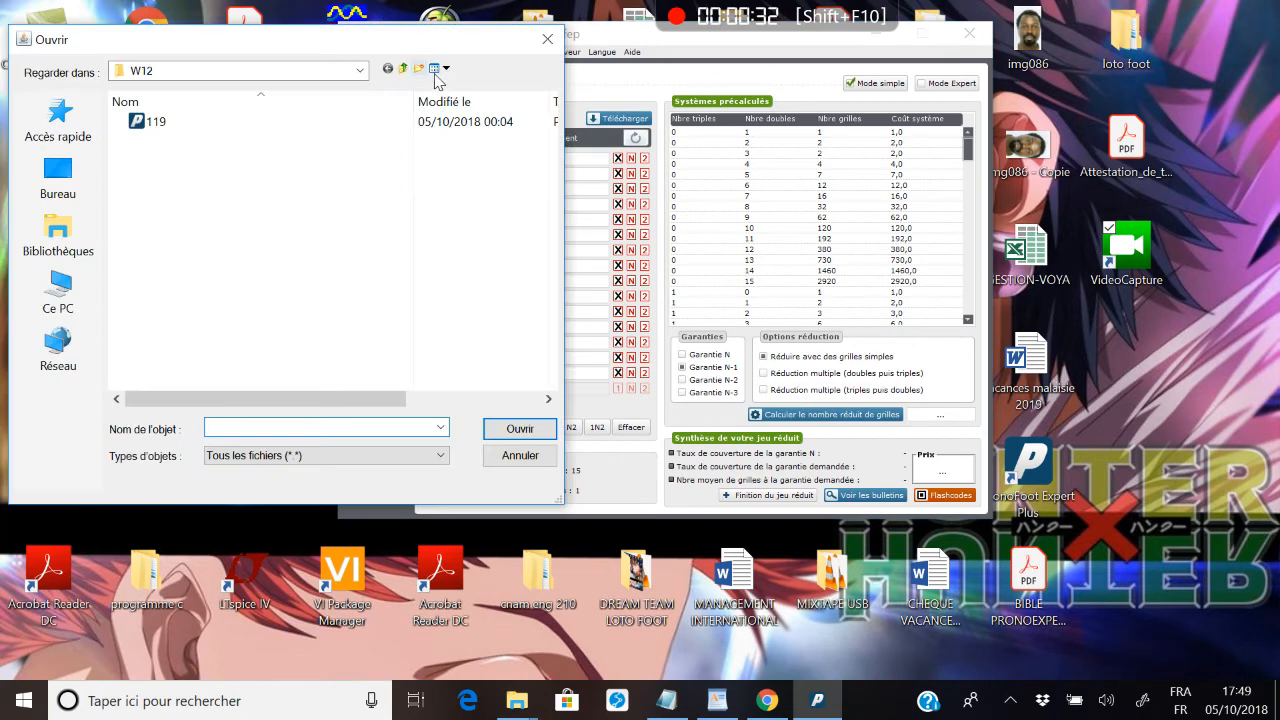
{"action": "left_click", "coordinate": [80, 250]}
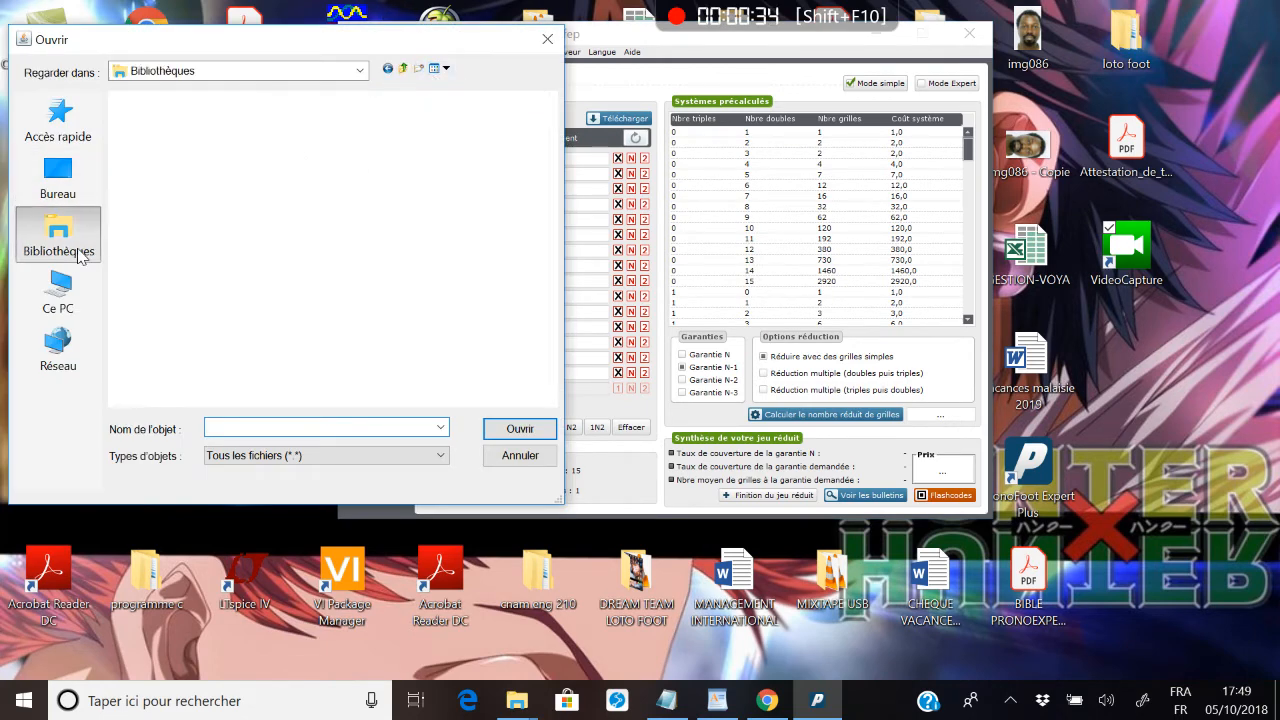
{"action": "left_click", "coordinate": [80, 168]}
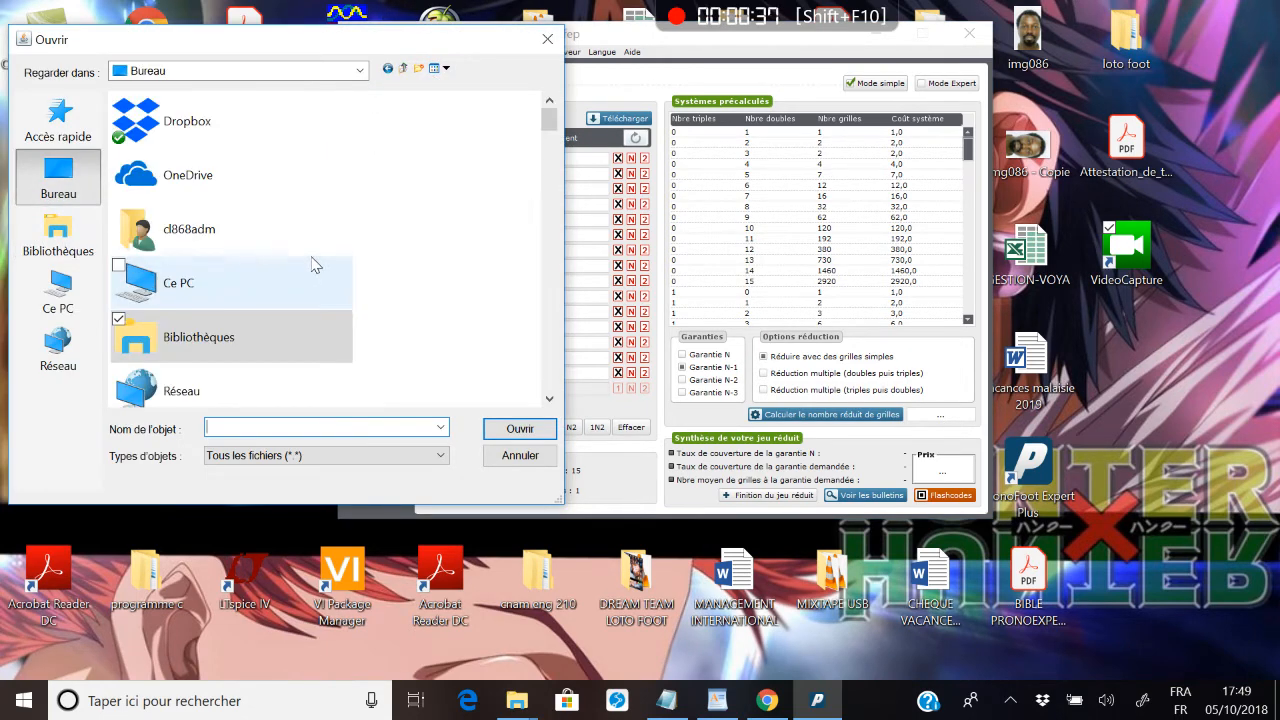
{"action": "scroll", "coordinate": [314, 264], "scroll_direction": "down", "scroll_amount": 5}
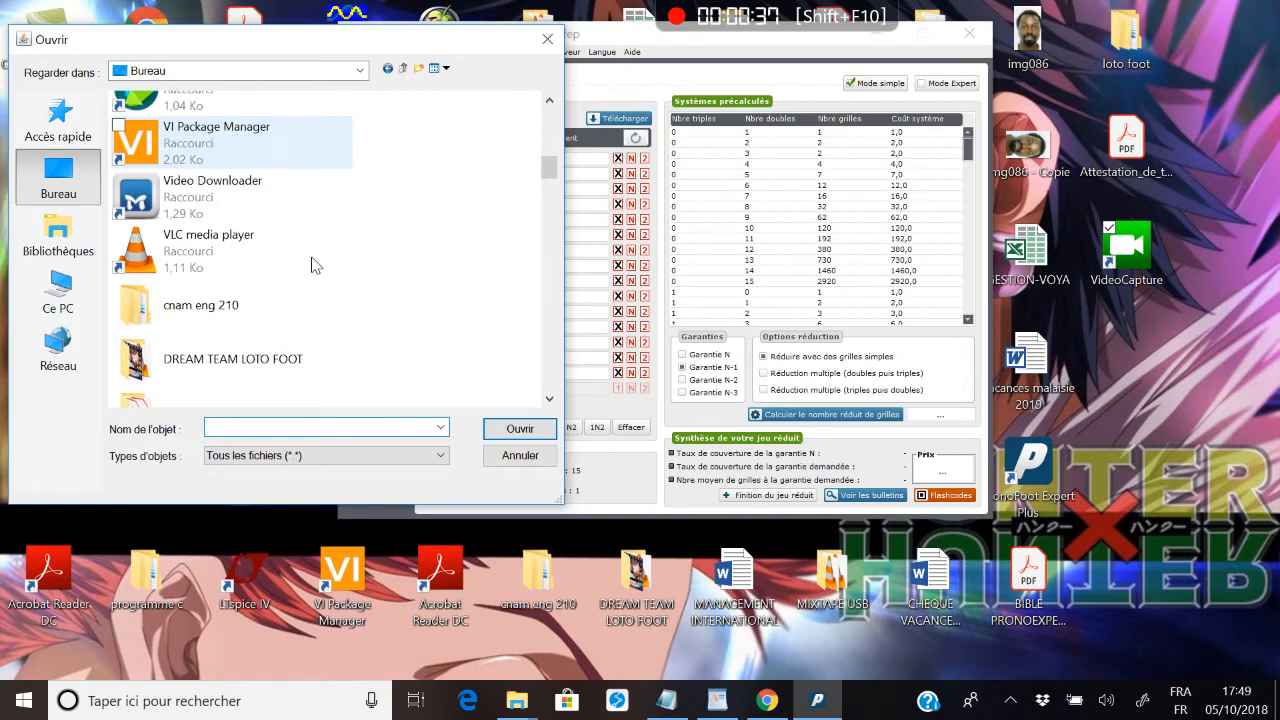
{"action": "left_click", "coordinate": [548, 39]}
Open the saved game 255 from the SAISON 18 19 folder inside loto foot 7.
{"action": "left_click", "coordinate": [360, 52]}
{"action": "left_click", "coordinate": [375, 87]}
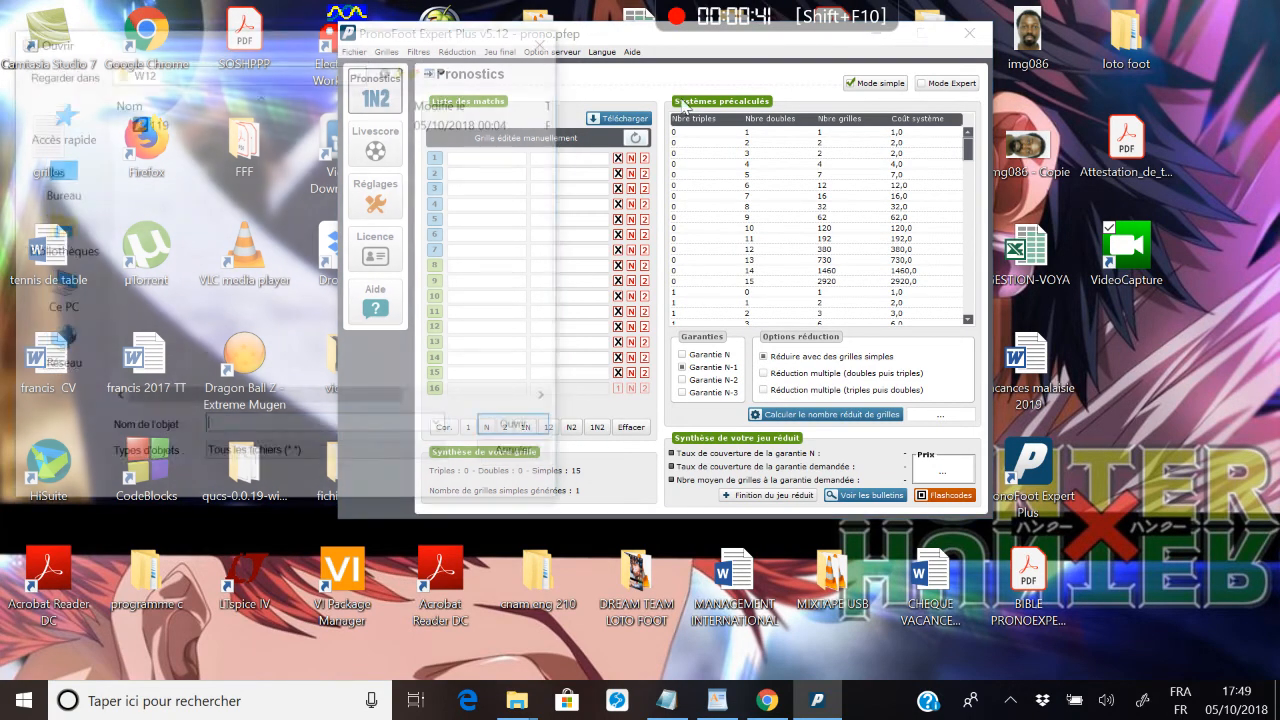
{"action": "left_click", "coordinate": [402, 69]}
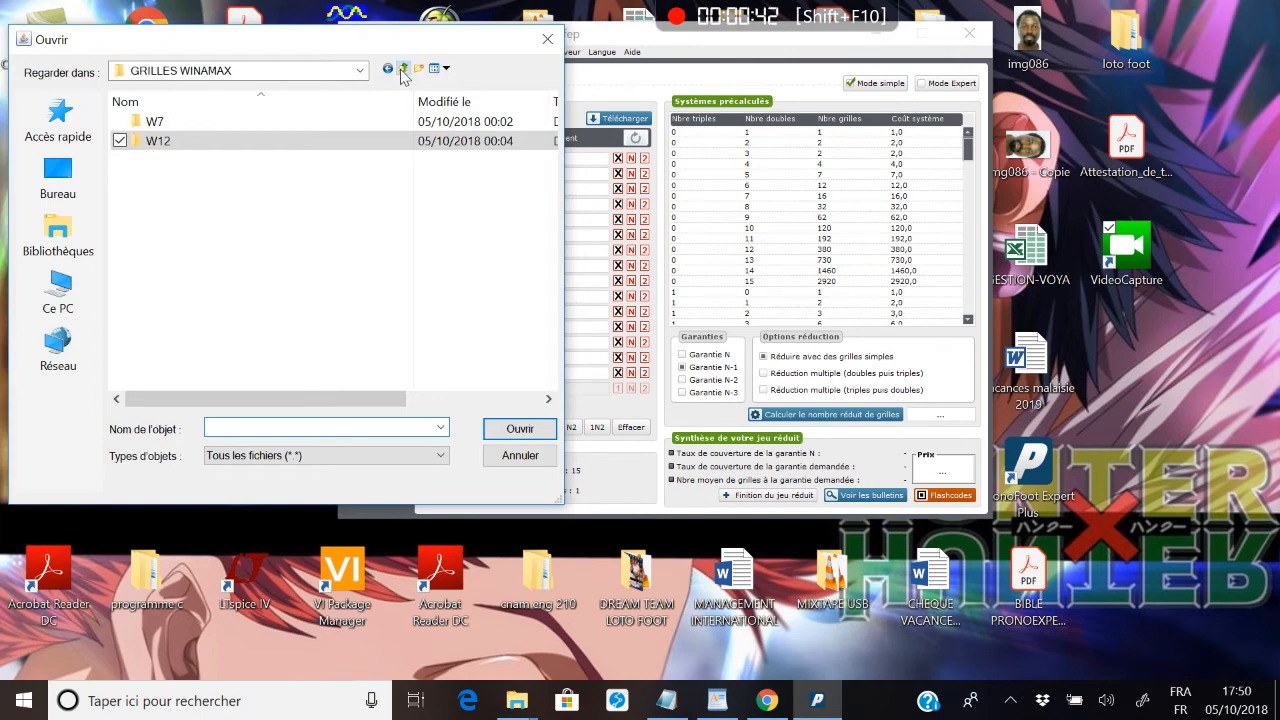
{"action": "left_click", "coordinate": [402, 69]}
{"action": "double_click", "coordinate": [241, 140]}
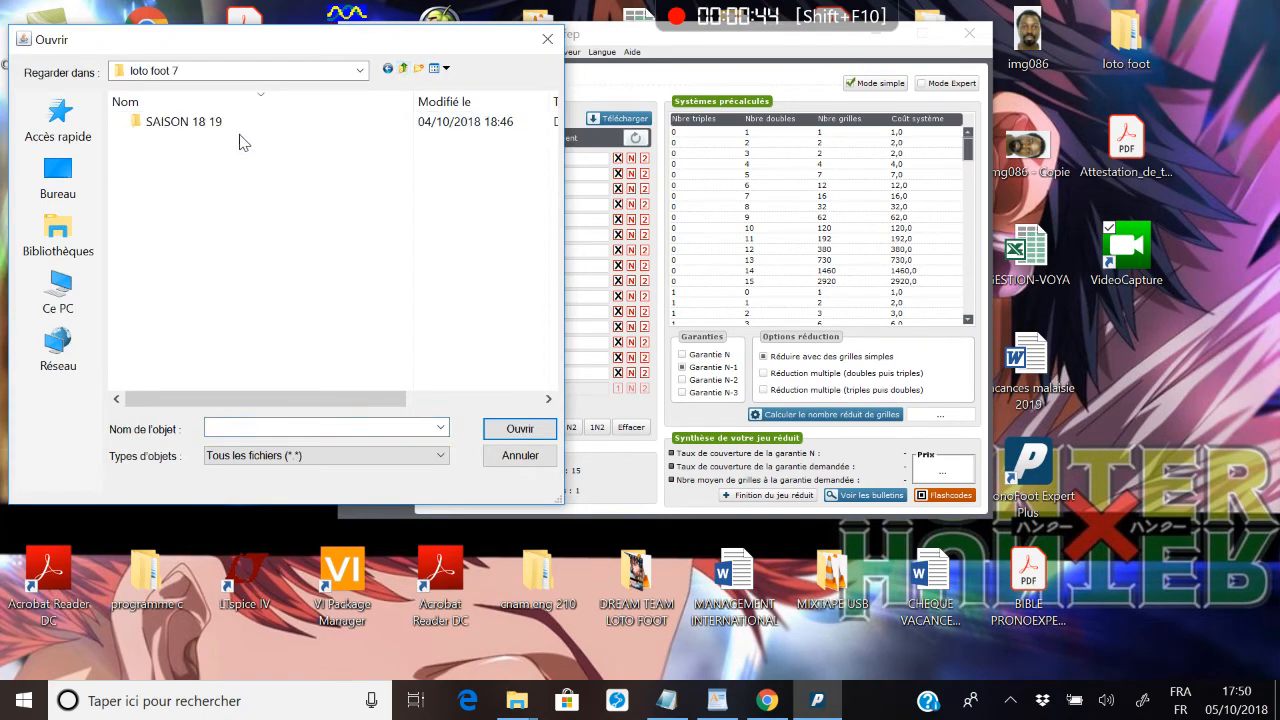
{"action": "double_click", "coordinate": [240, 130]}
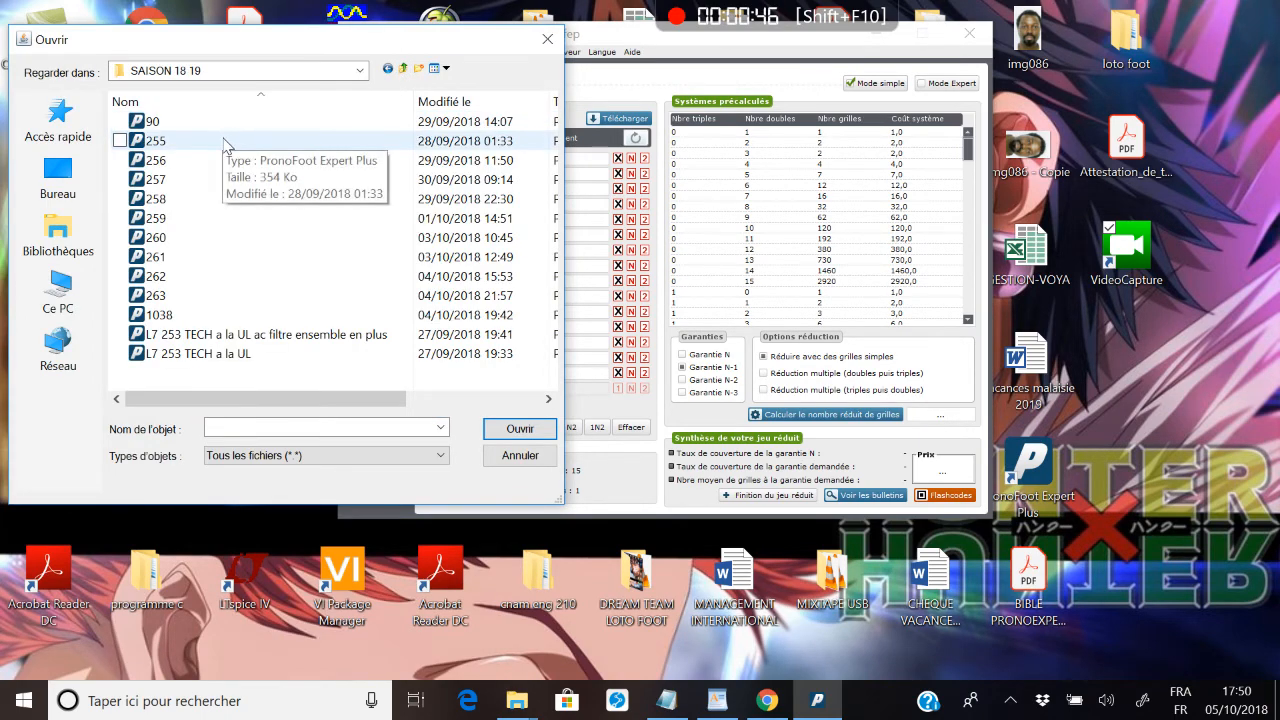
{"action": "double_click", "coordinate": [265, 150]}
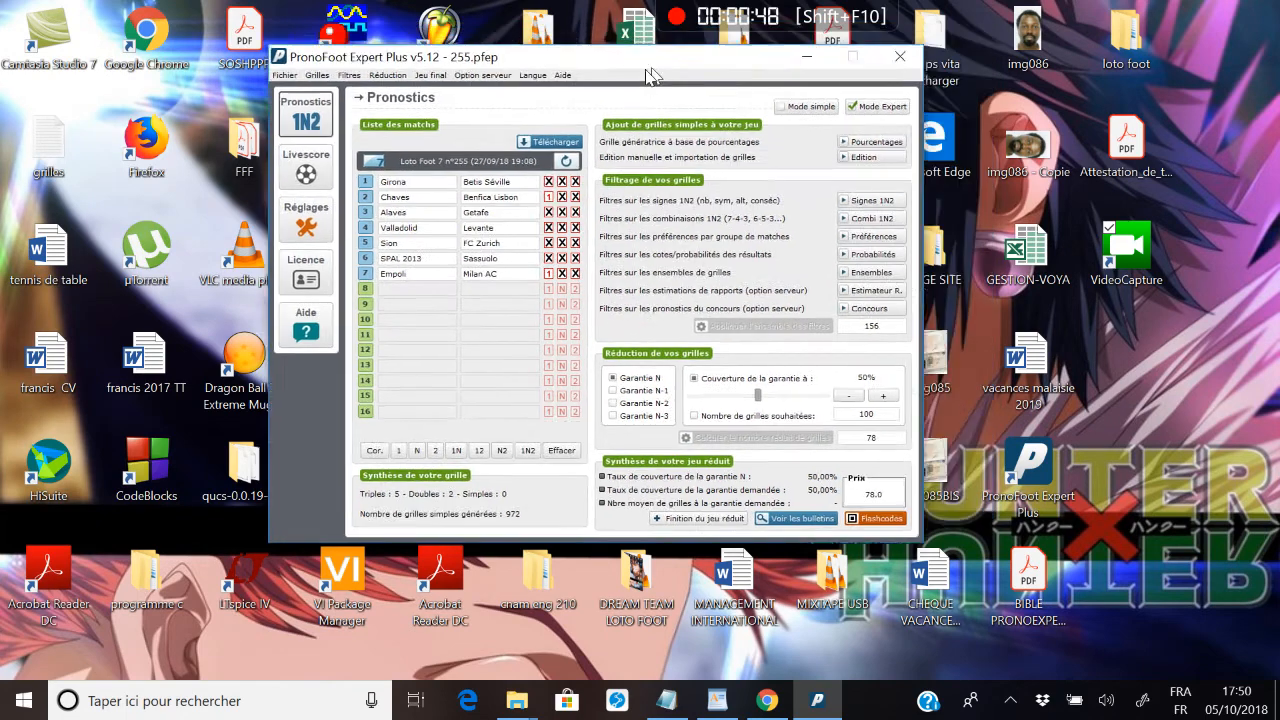
In simple mode, clear all match predictions and set the guarantee to N-3.
{"action": "left_click", "coordinate": [790, 113]}
{"action": "left_click", "coordinate": [545, 458]}
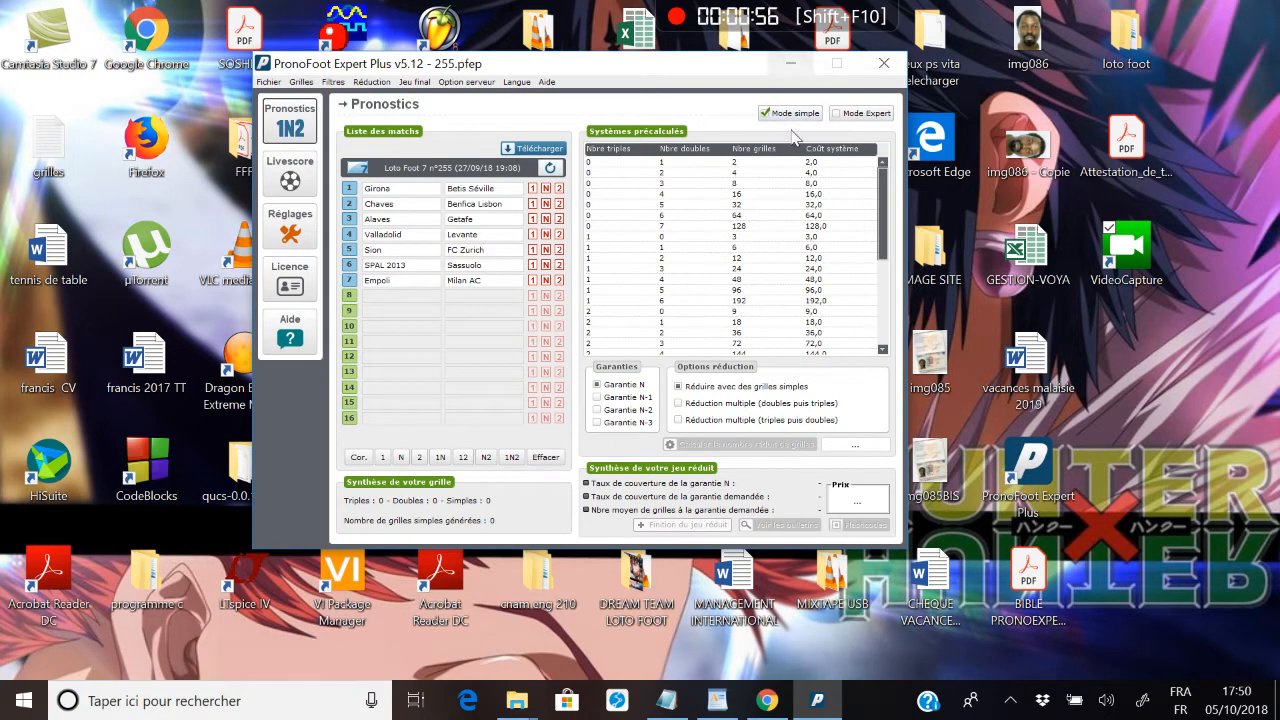
{"action": "left_click", "coordinate": [640, 410]}
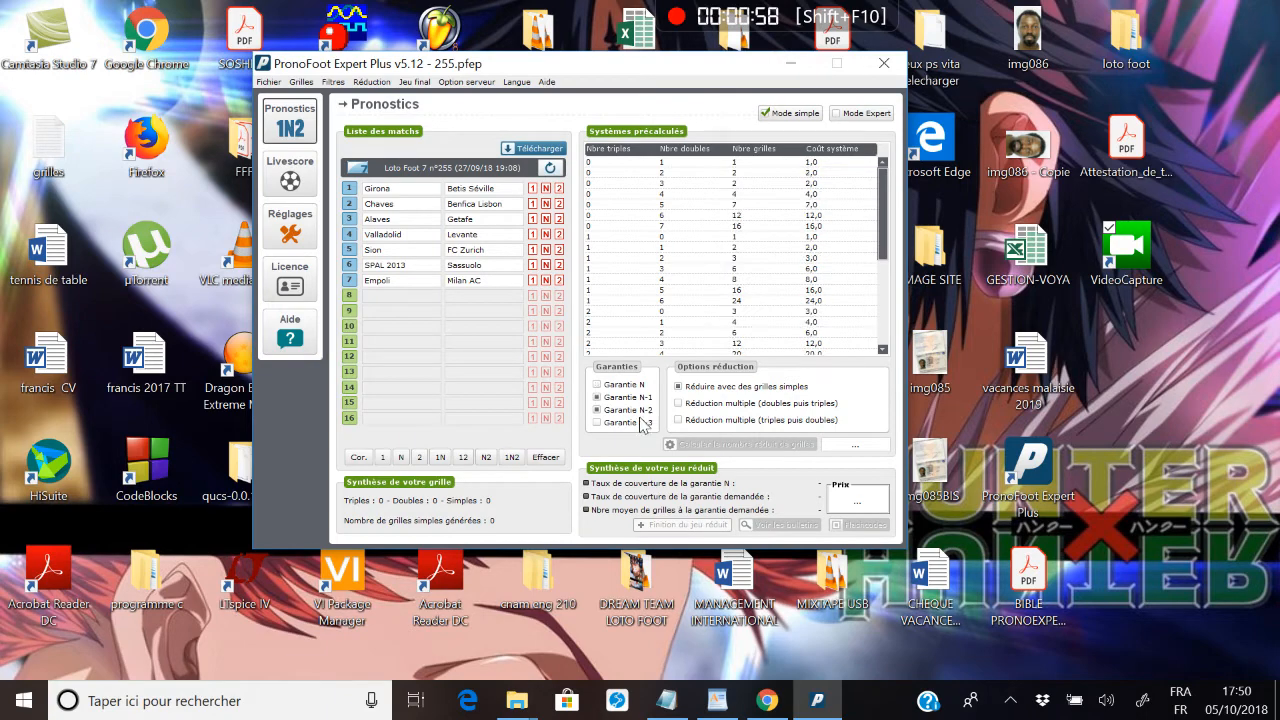
{"action": "left_click", "coordinate": [645, 422]}
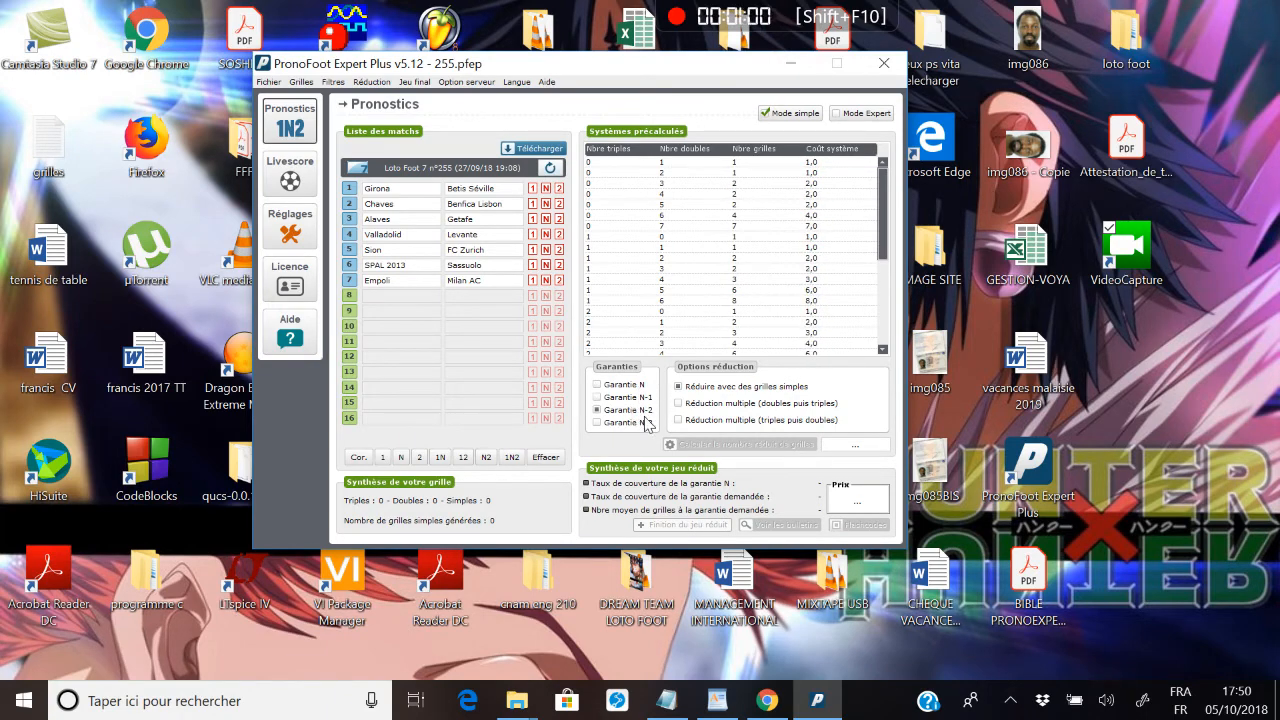
In expert mode, examine the percentage-based grid generator and the manual editing and import of grids.
{"action": "left_click", "coordinate": [862, 113]}
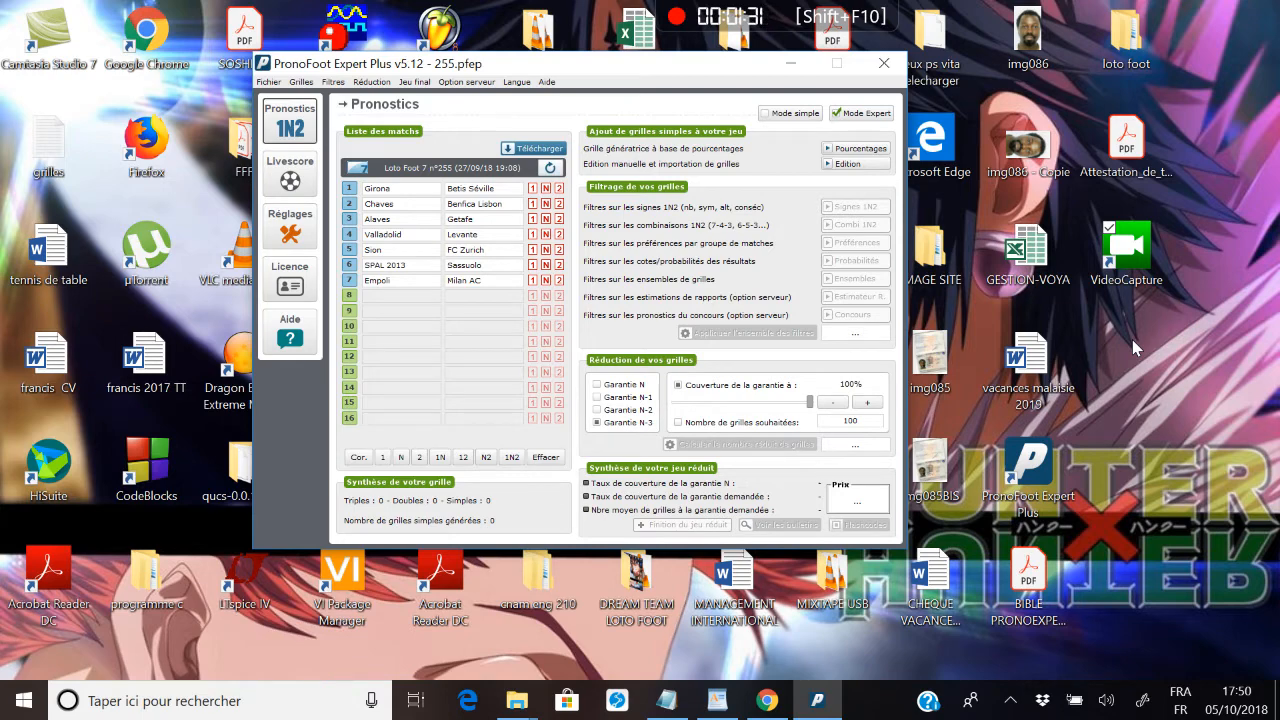
{"action": "left_click", "coordinate": [862, 148]}
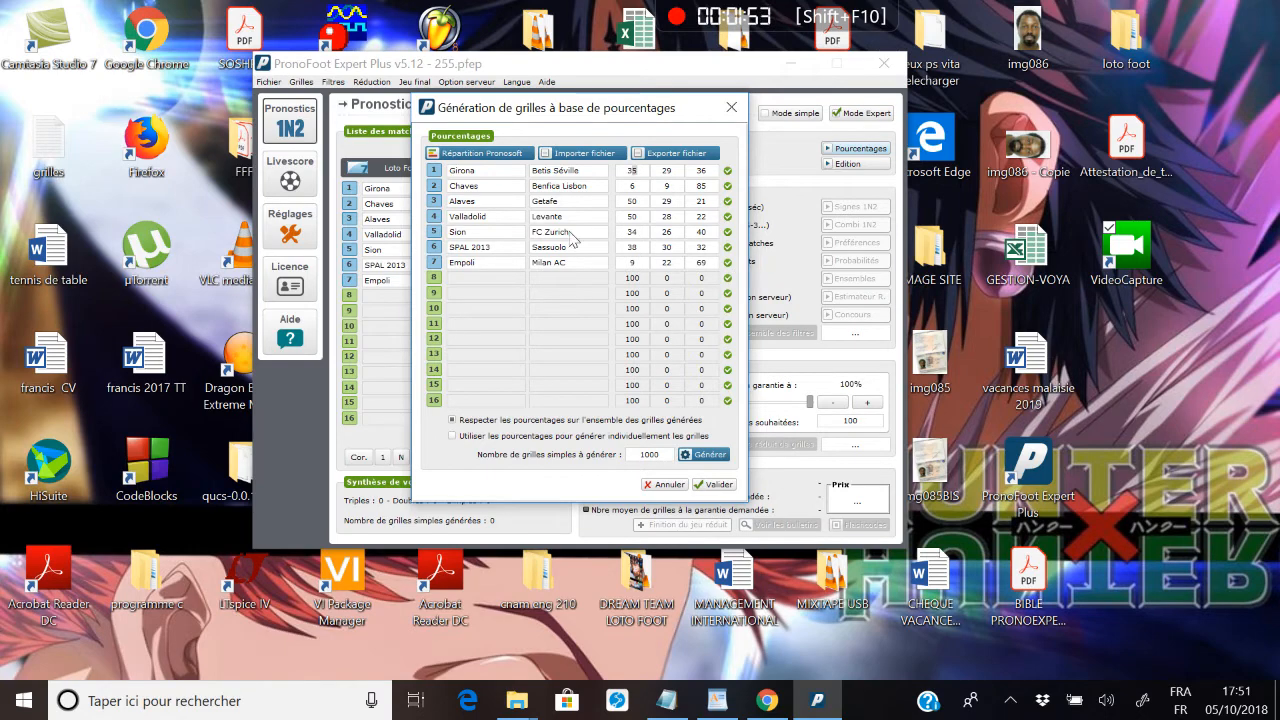
{"action": "left_click", "coordinate": [731, 107]}
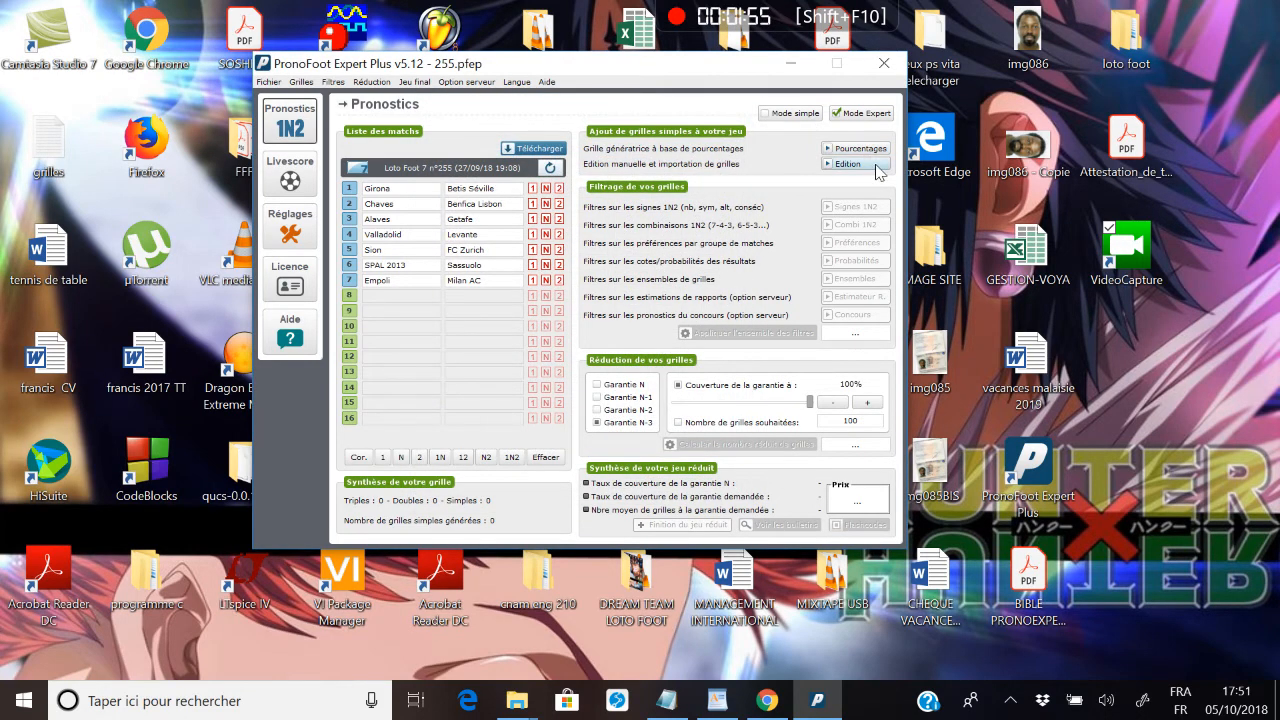
{"action": "left_click", "coordinate": [850, 164]}
{"action": "left_click", "coordinate": [837, 89]}
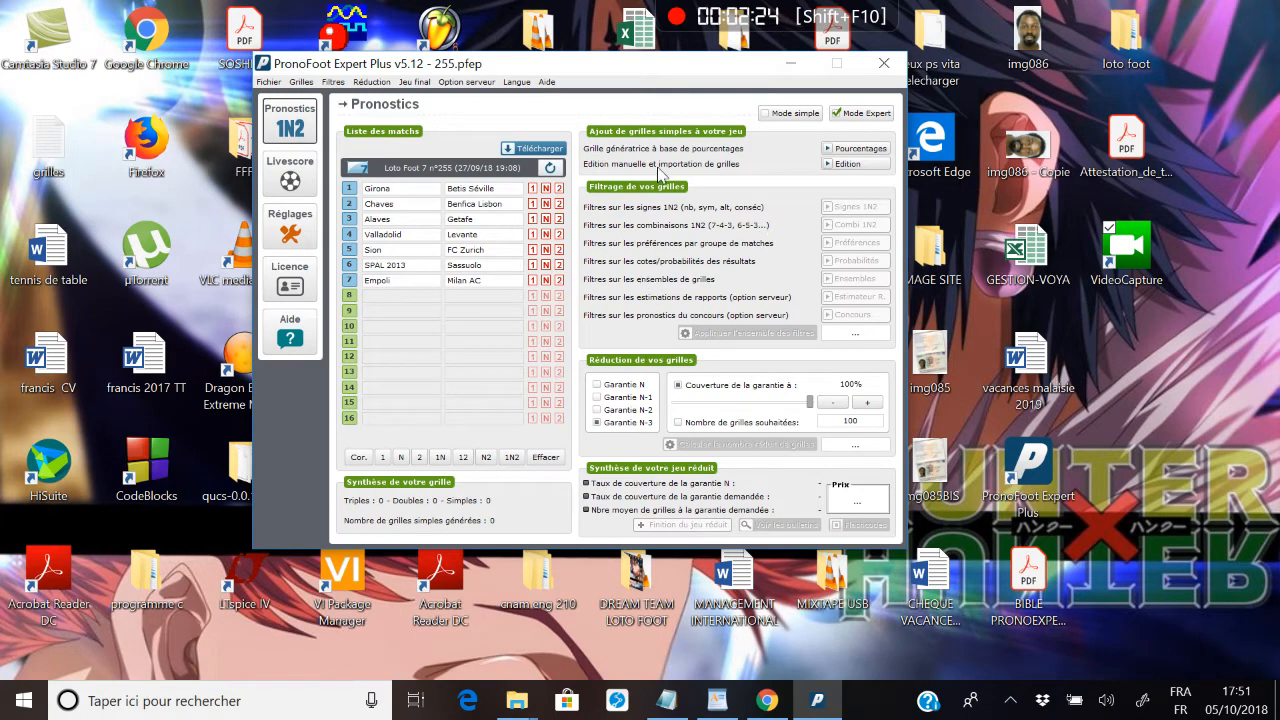
Compare the simple and expert mode layouts, ending in expert mode.
{"action": "left_click", "coordinate": [790, 113]}
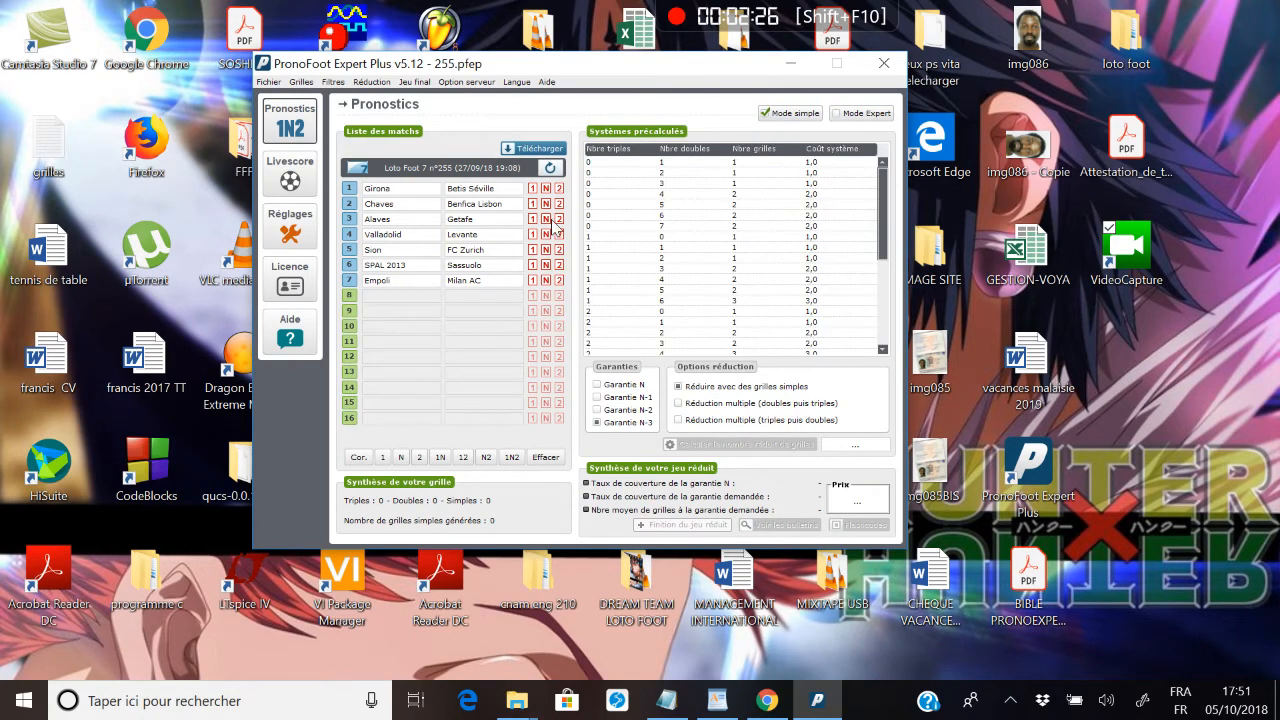
{"action": "left_click", "coordinate": [862, 113]}
{"action": "left_click", "coordinate": [783, 114]}
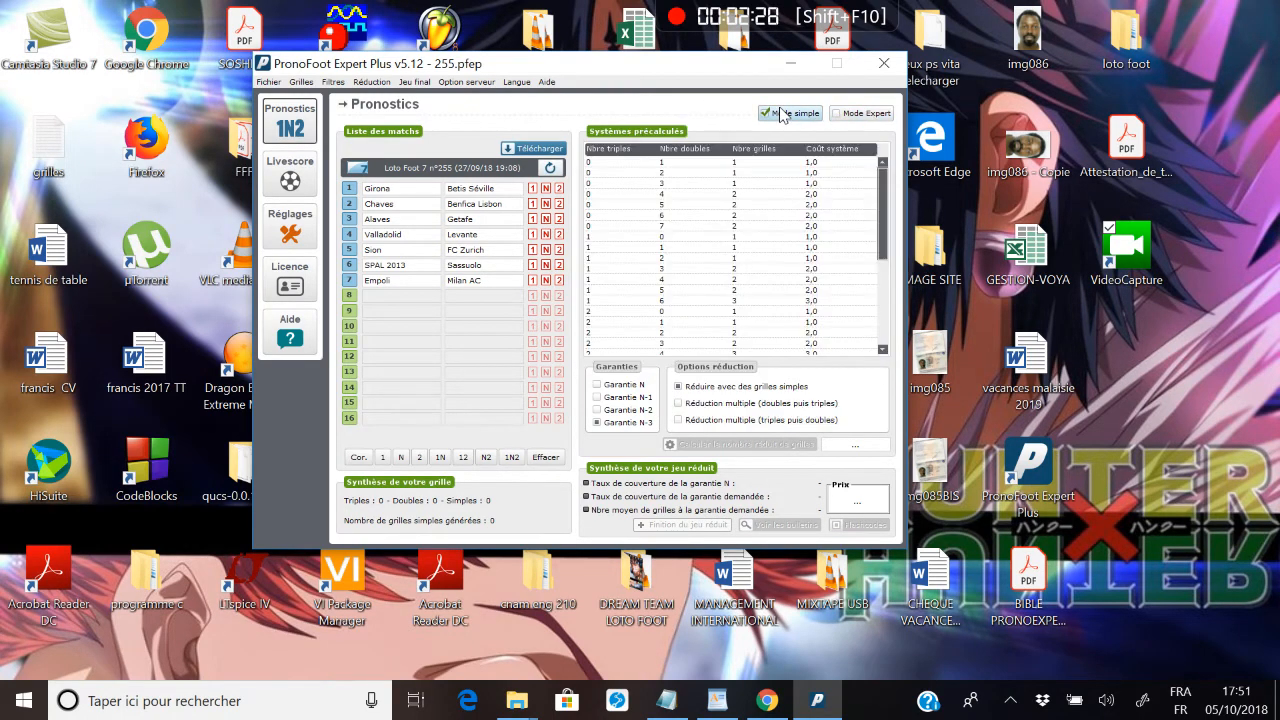
{"action": "left_click", "coordinate": [855, 114]}
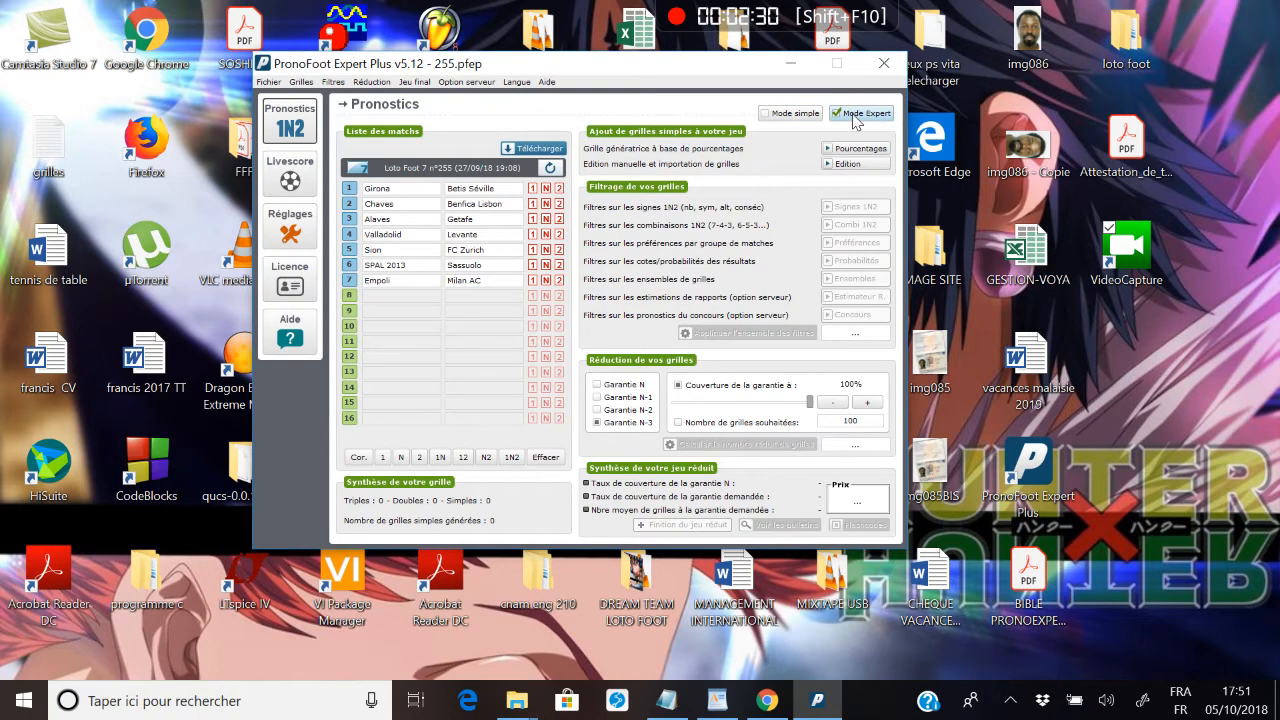
Set all seven matches to 1N2 and calculate the reduced number of grids with guarantee N.
{"action": "left_click", "coordinate": [511, 457]}
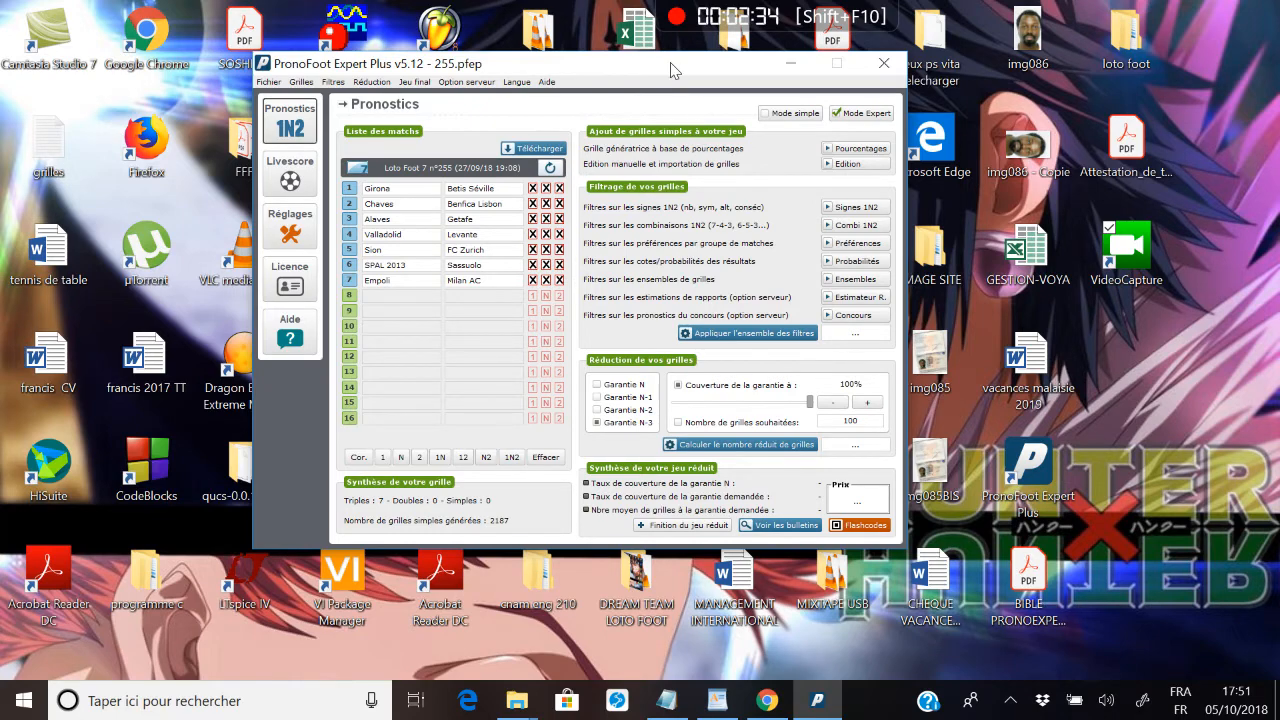
{"action": "left_click_drag", "start_coordinate": [672, 69], "coordinate": [691, 50]}
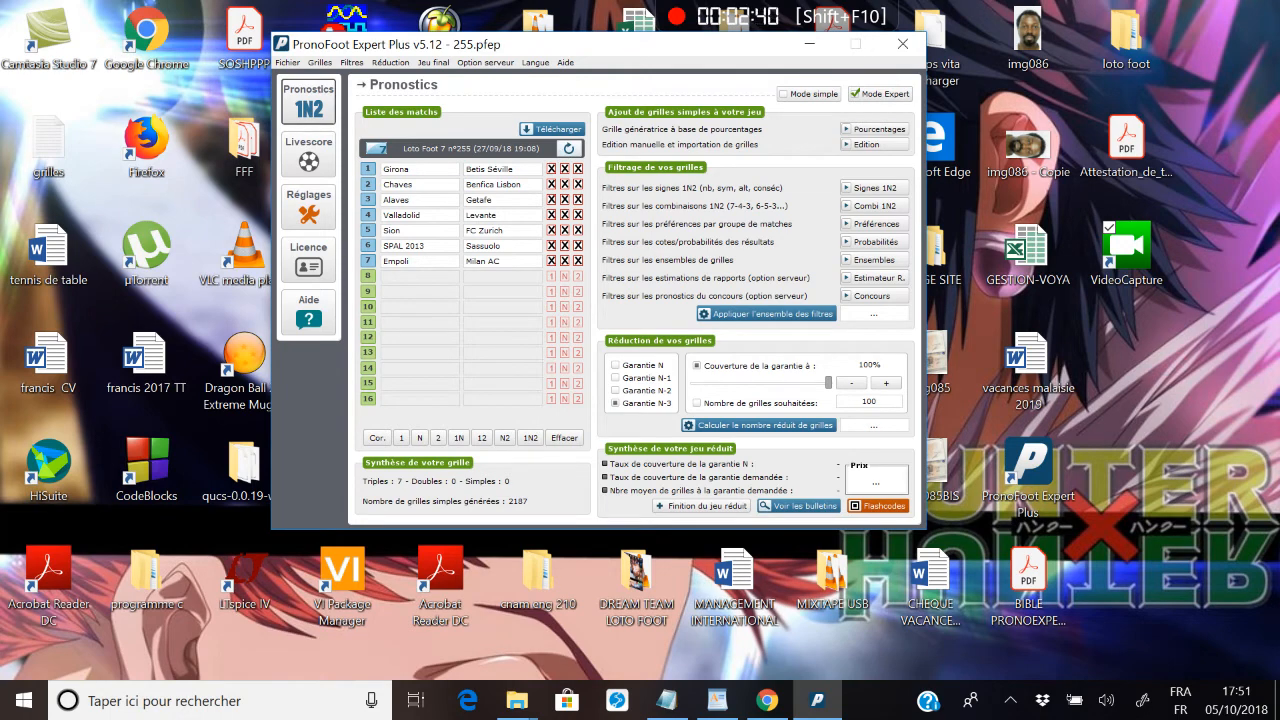
{"action": "left_click", "coordinate": [618, 366]}
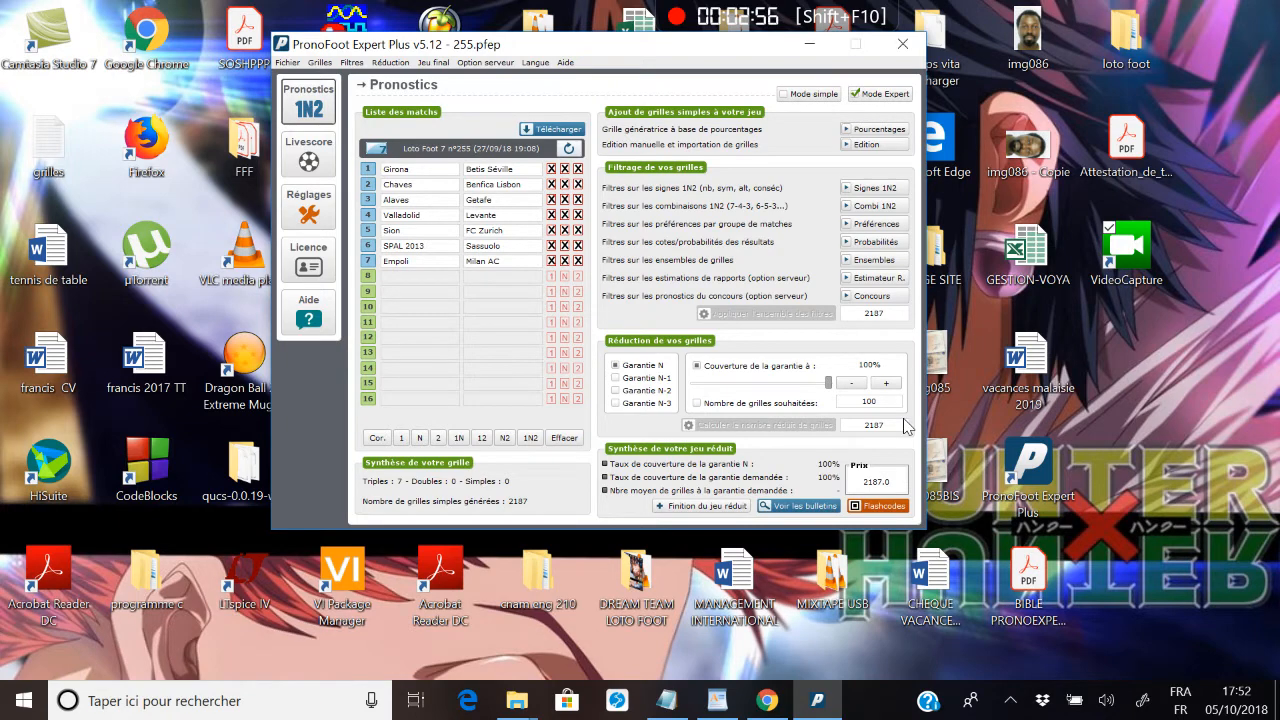
Check the grid's match results and official payouts in Livescore, then return to the predictions.
{"action": "left_click", "coordinate": [284, 153]}
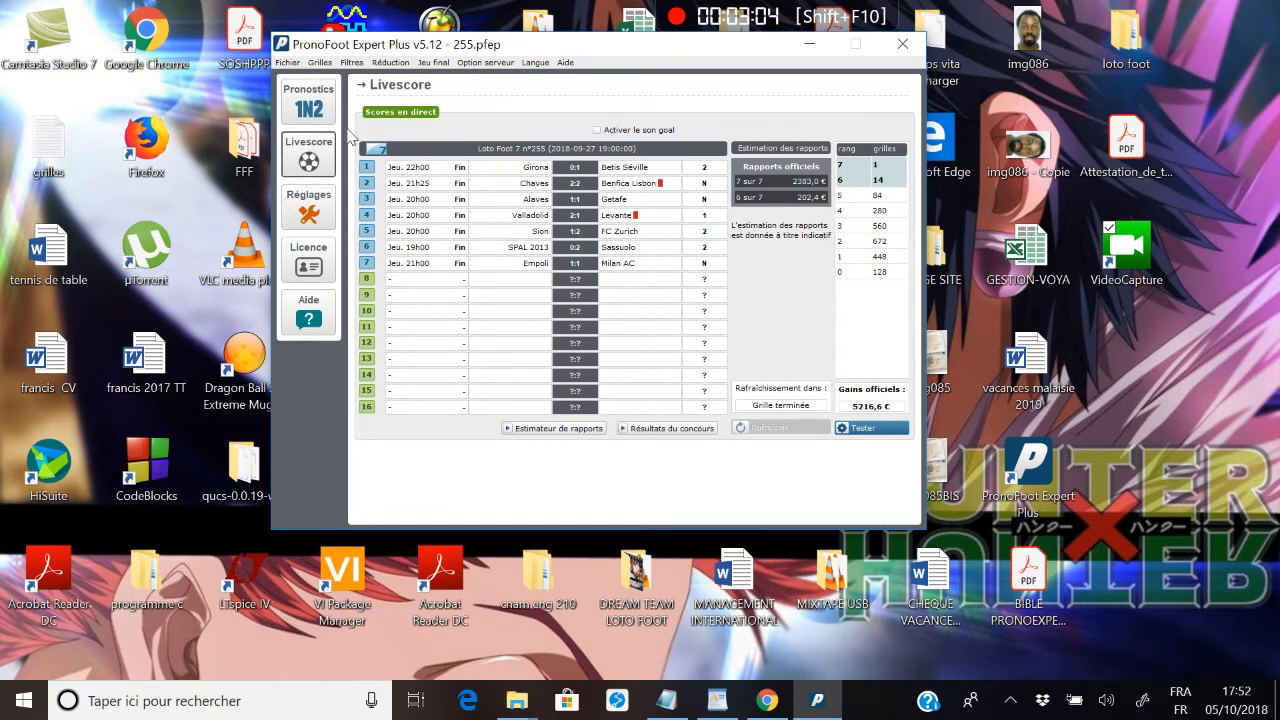
{"action": "left_click", "coordinate": [308, 100]}
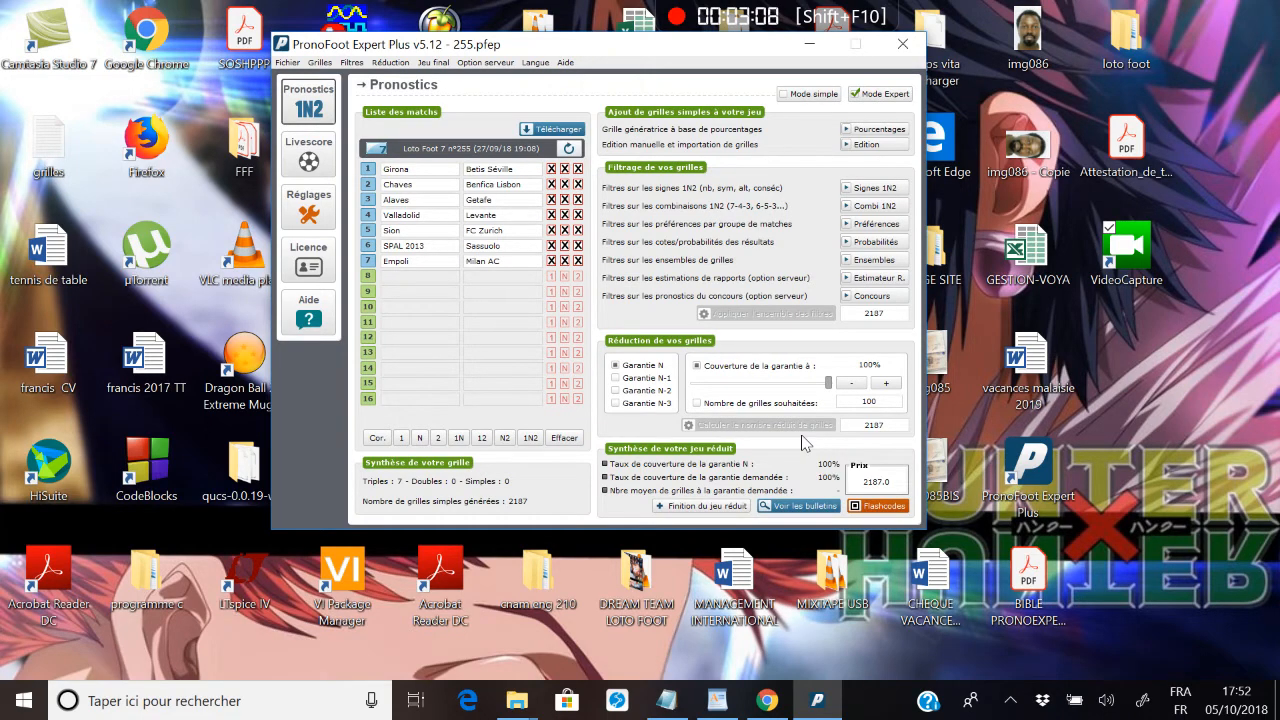
Calculate the reduced number of grids at 100% coverage with guarantees N-1, N-2 and N-3 in turn.
{"action": "left_click", "coordinate": [648, 379]}
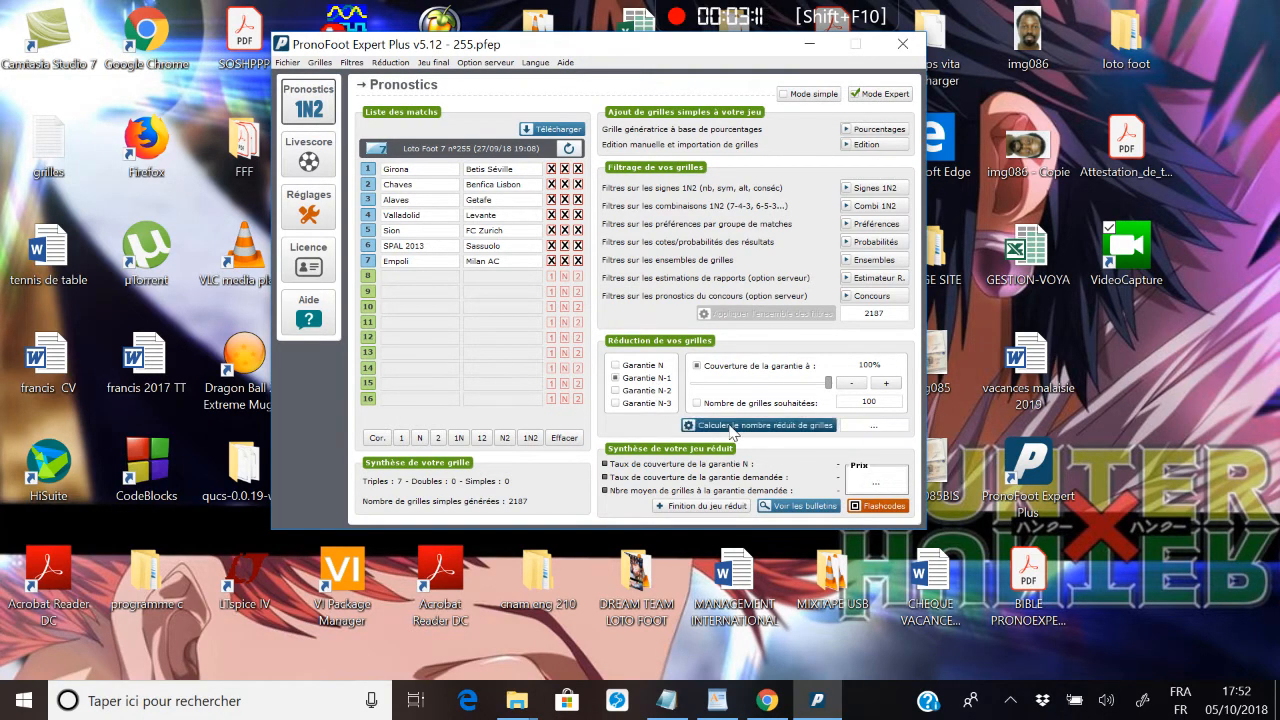
{"action": "left_click", "coordinate": [731, 427]}
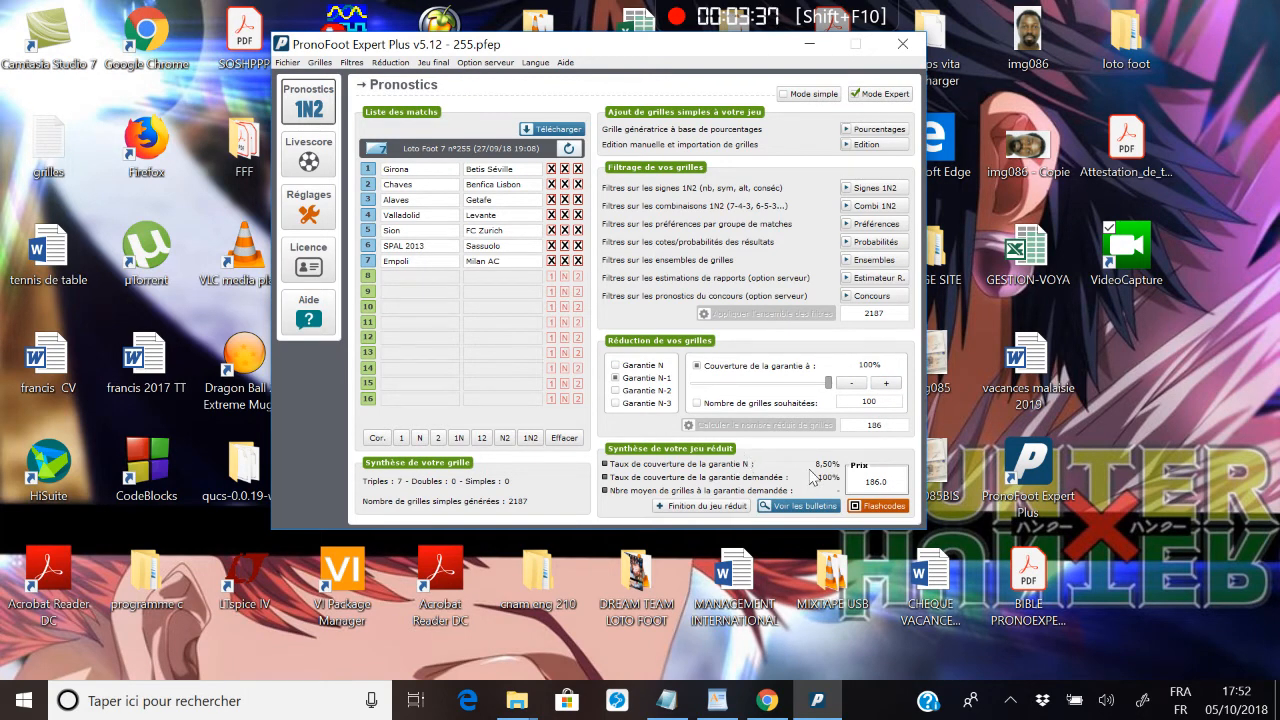
{"action": "left_click", "coordinate": [644, 391]}
{"action": "left_click", "coordinate": [757, 430]}
{"action": "left_click", "coordinate": [658, 404]}
{"action": "left_click", "coordinate": [790, 428]}
Recalculate the reduced number of grids with guarantee N-2 and again with guarantee N-3.
{"action": "left_click", "coordinate": [660, 391]}
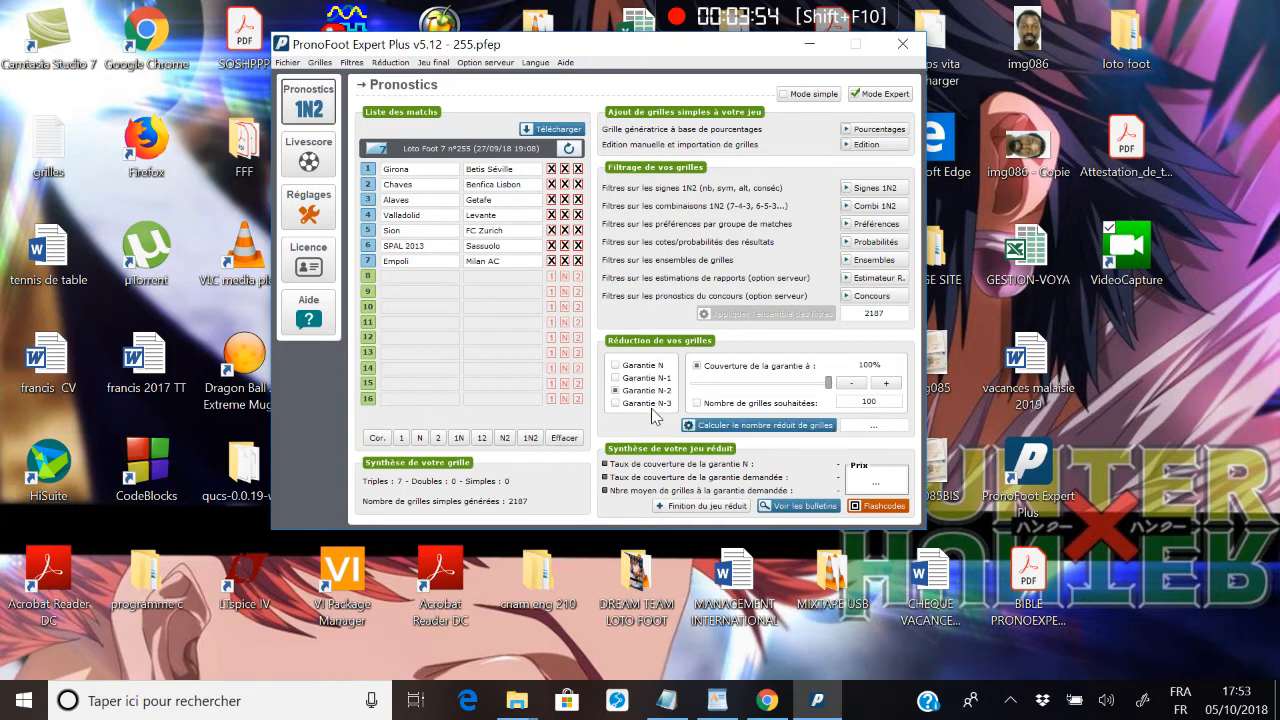
{"action": "left_click", "coordinate": [750, 427]}
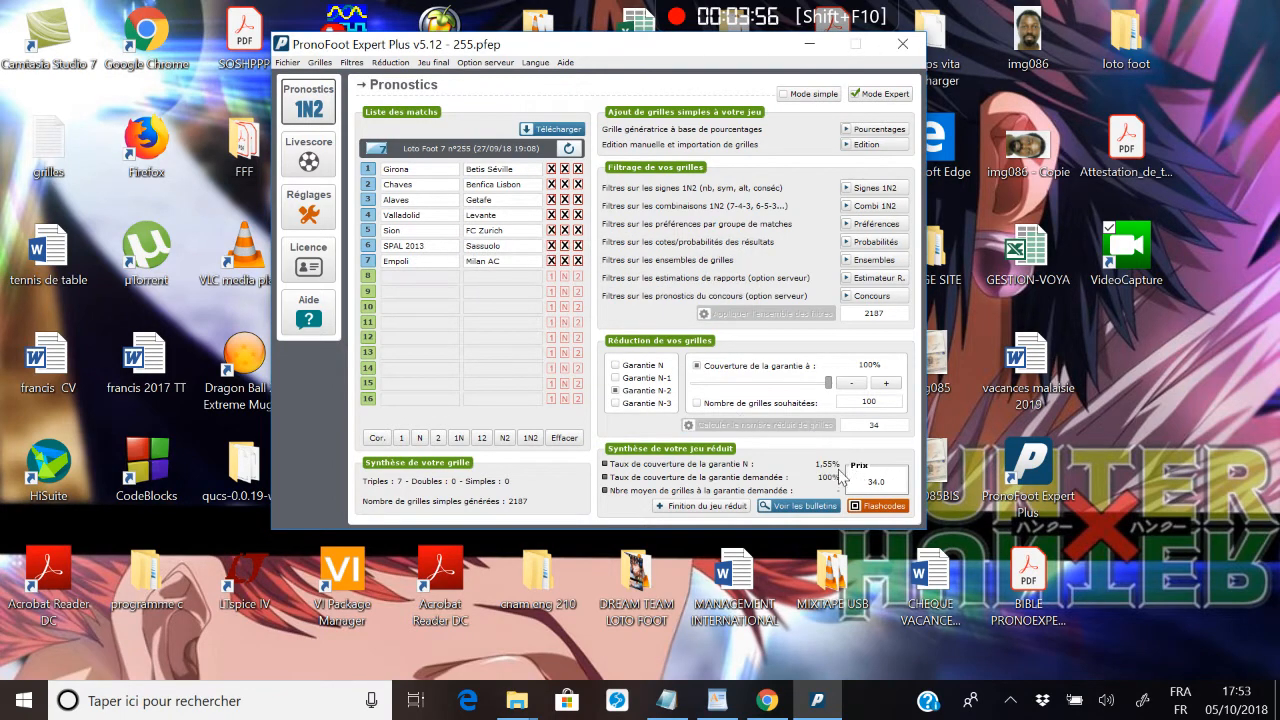
{"action": "left_click", "coordinate": [658, 403]}
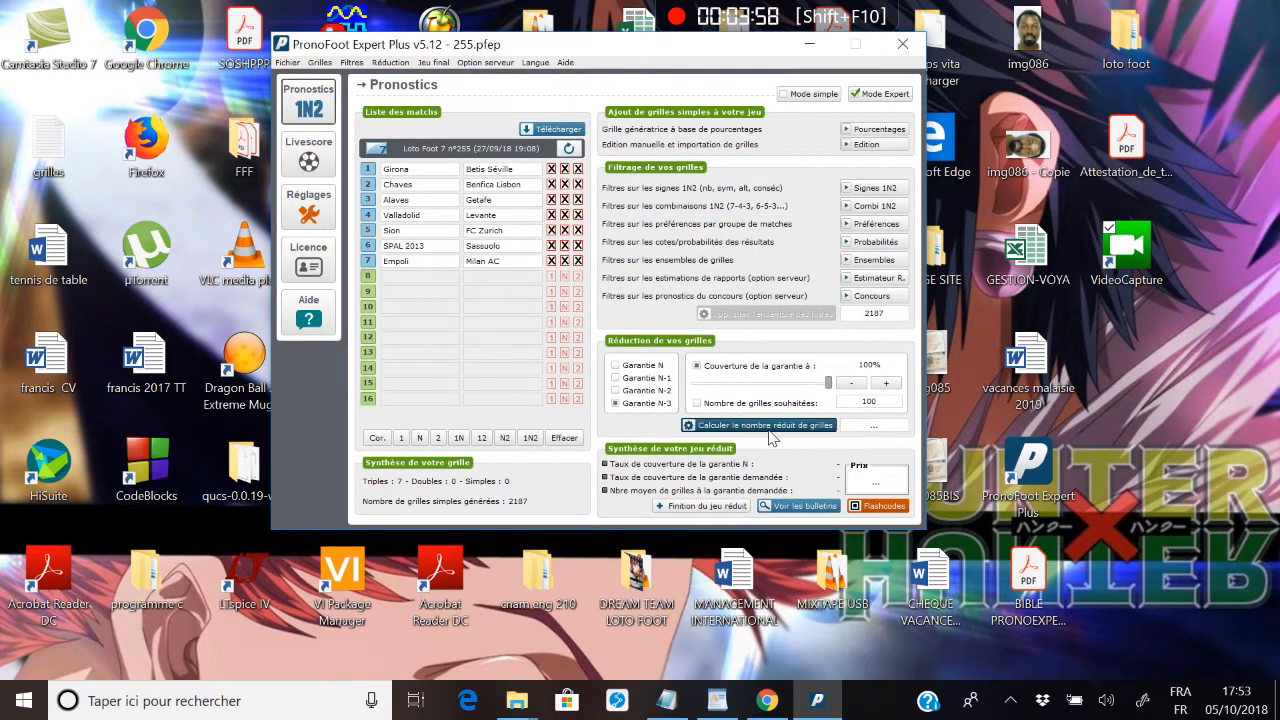
{"action": "left_click", "coordinate": [755, 425]}
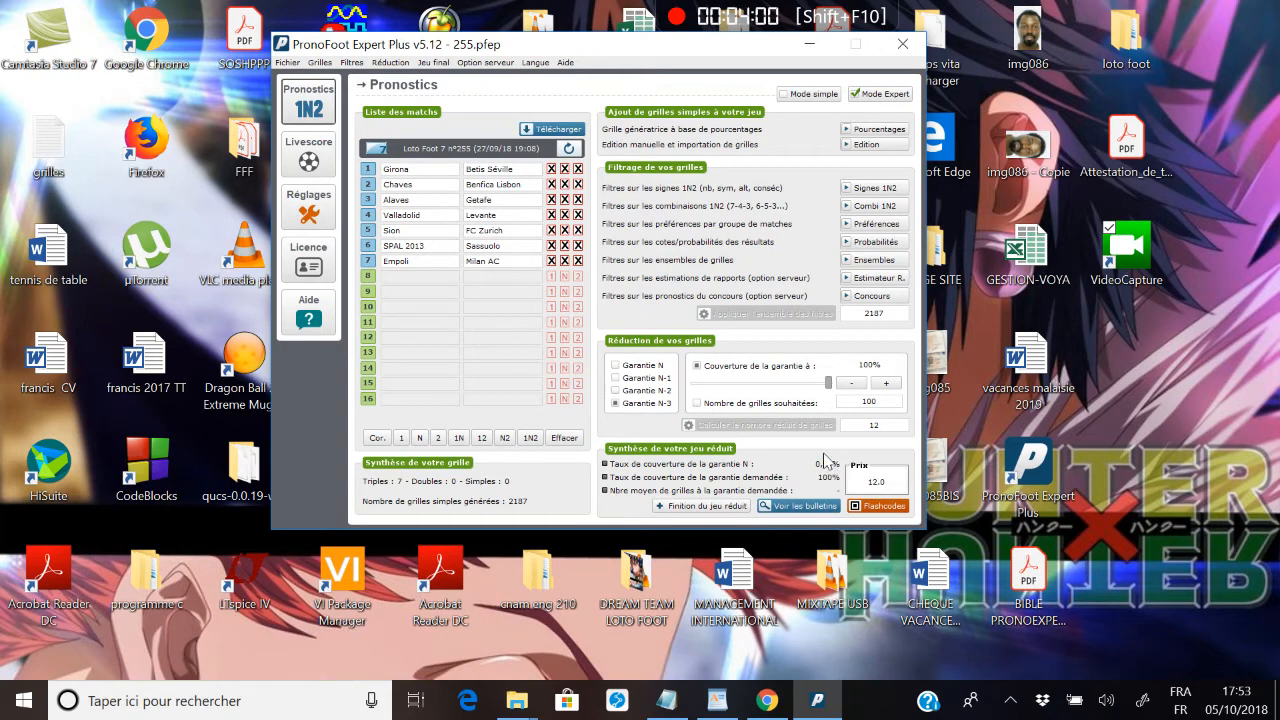
Recalculate the reduced number of grids at 100% coverage with guarantee N-1, then with guarantee N.
{"action": "left_click", "coordinate": [645, 379]}
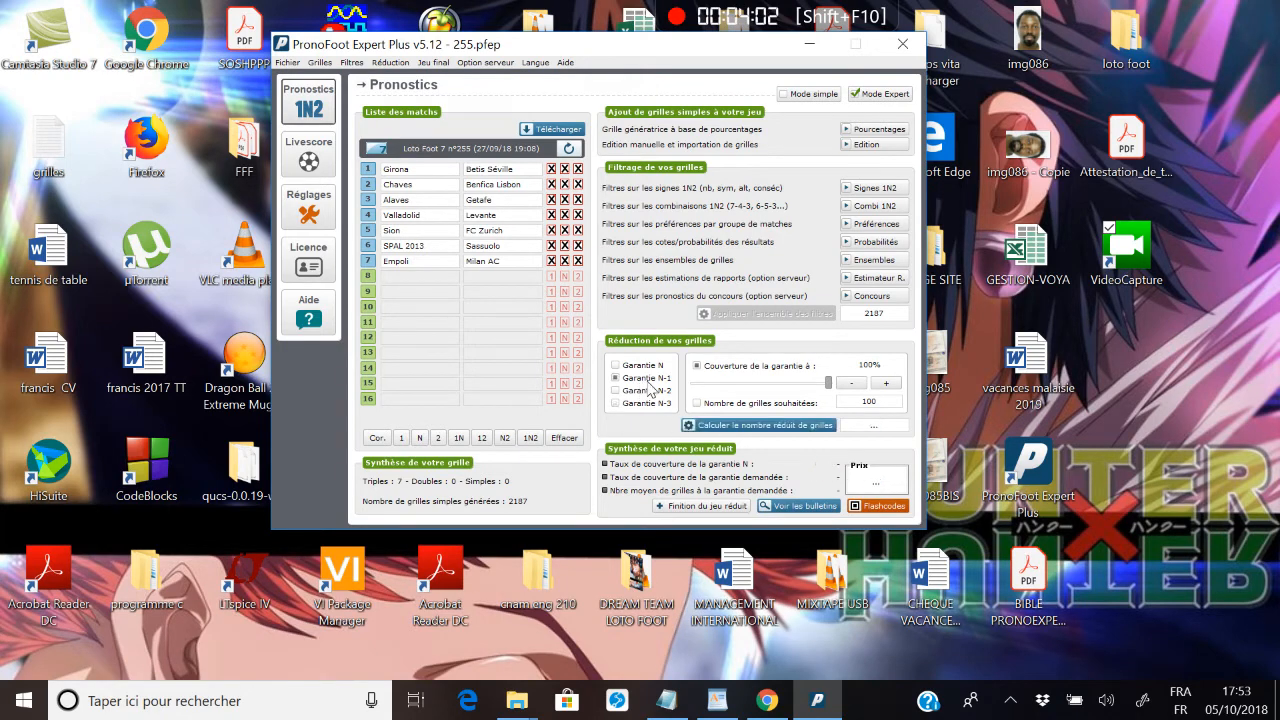
{"action": "left_click", "coordinate": [800, 430]}
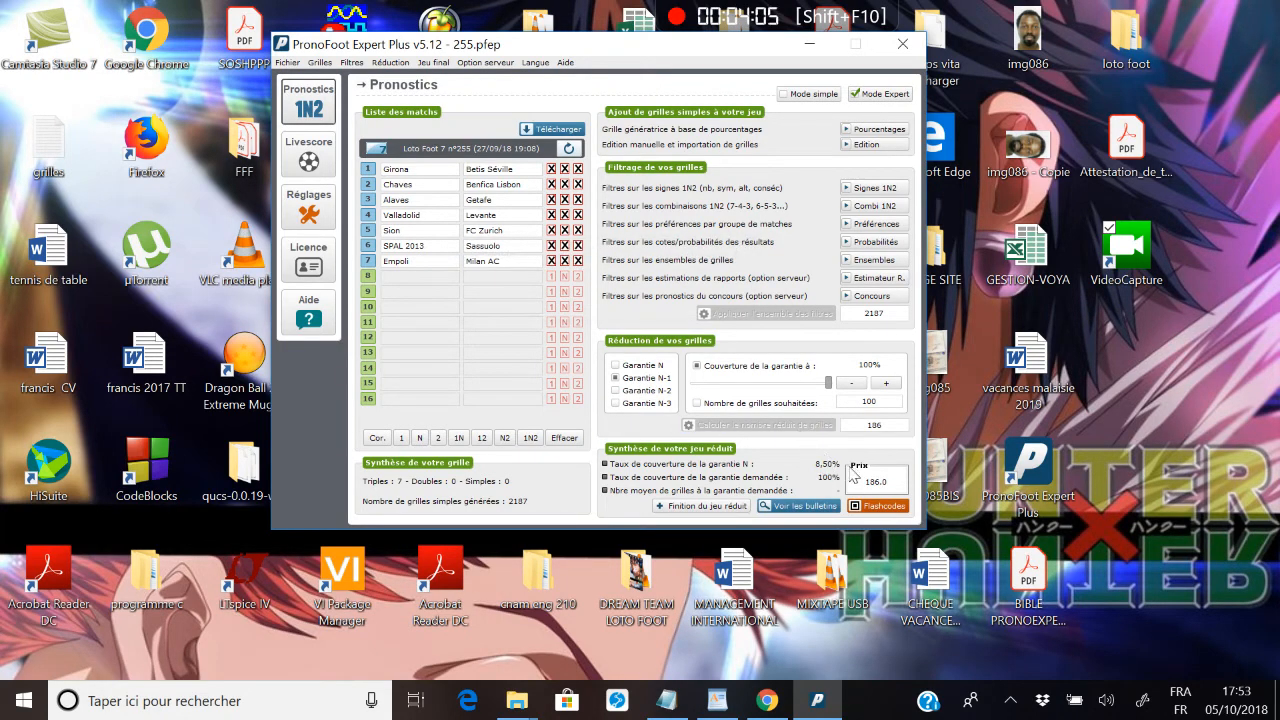
{"action": "left_click", "coordinate": [660, 366]}
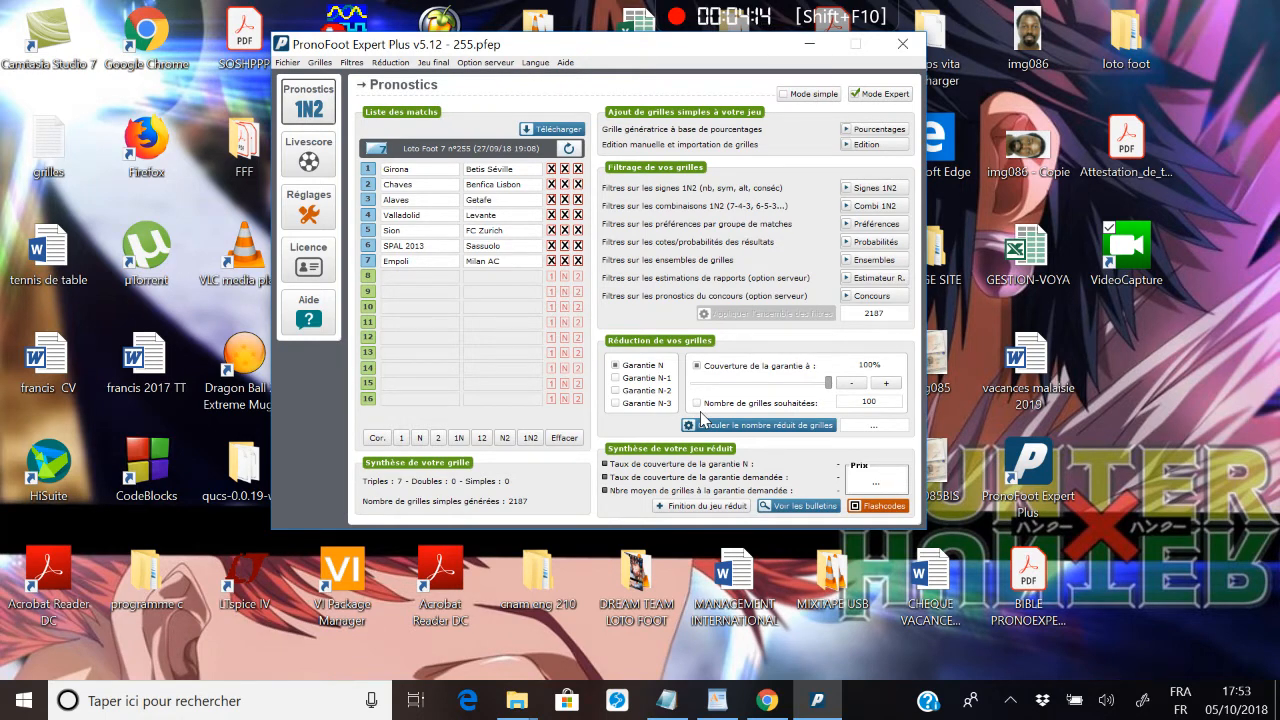
{"action": "left_click", "coordinate": [705, 424]}
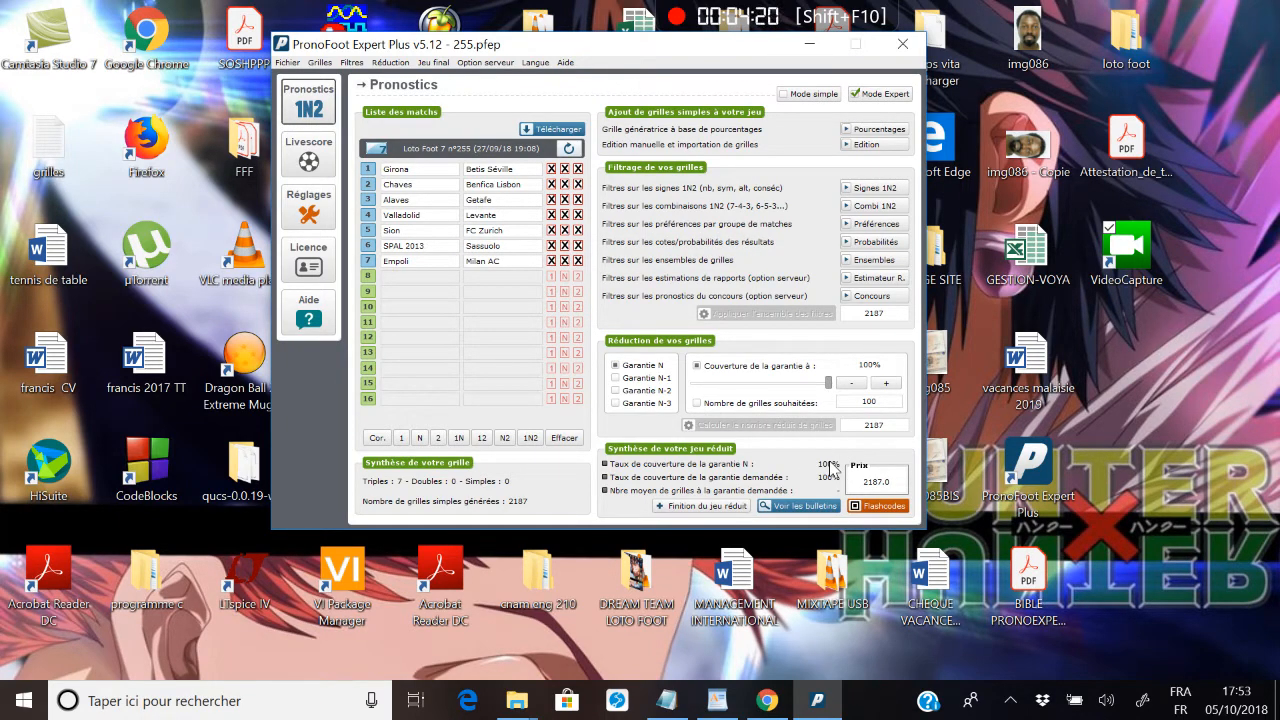
Calculate the reduction with guarantee N for 36 desired grids, then at 100% coverage with guarantees N and N-2.
{"action": "left_click", "coordinate": [732, 405]}
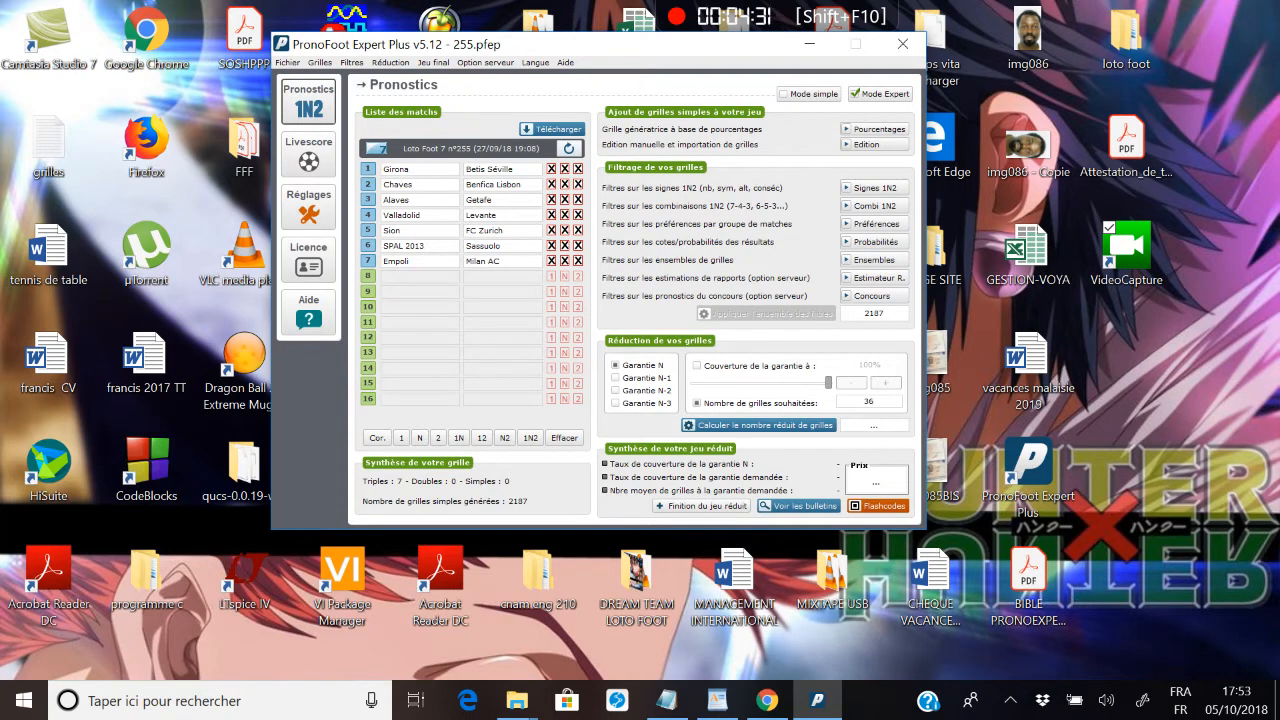
{"action": "left_click", "coordinate": [825, 425]}
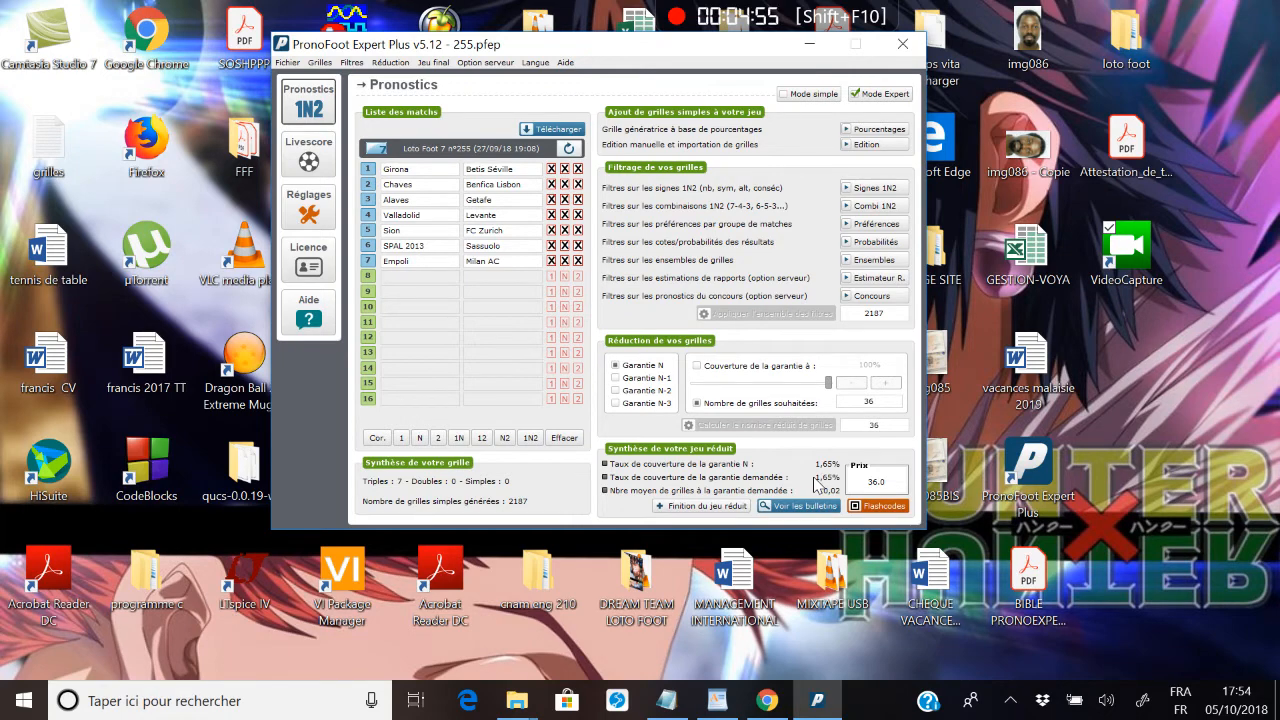
{"action": "left_click", "coordinate": [768, 367]}
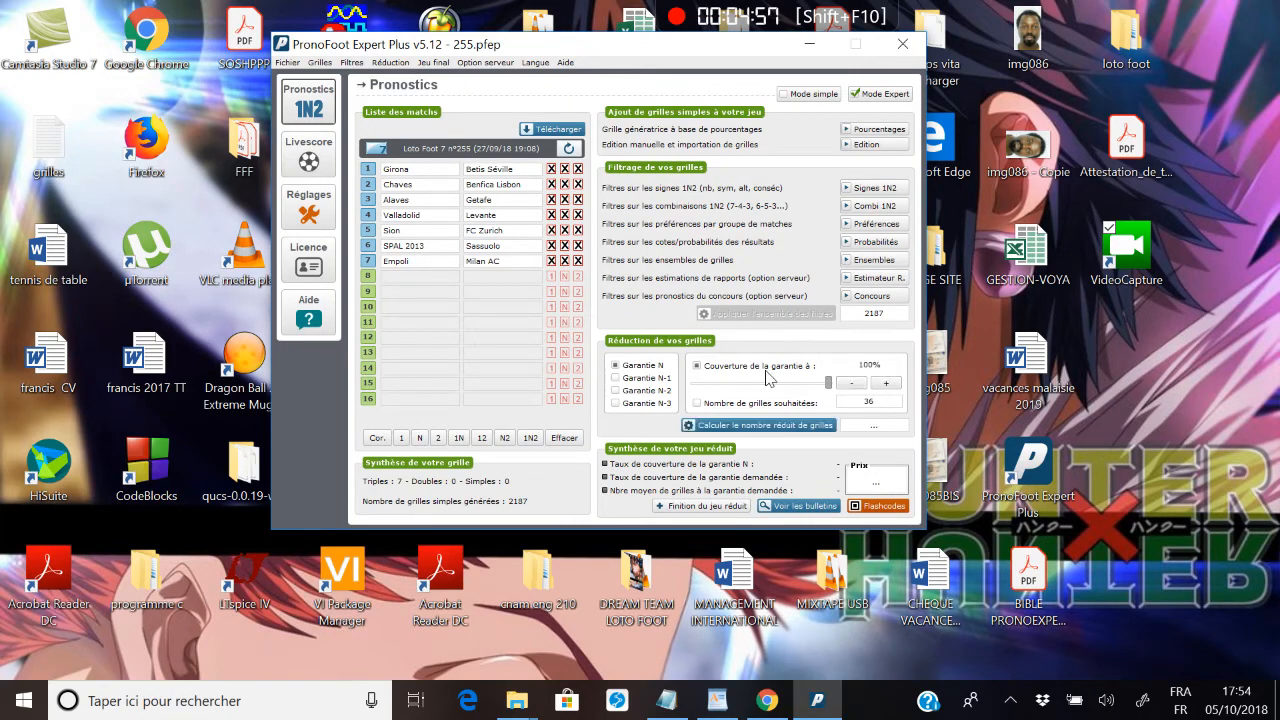
{"action": "left_click", "coordinate": [820, 428]}
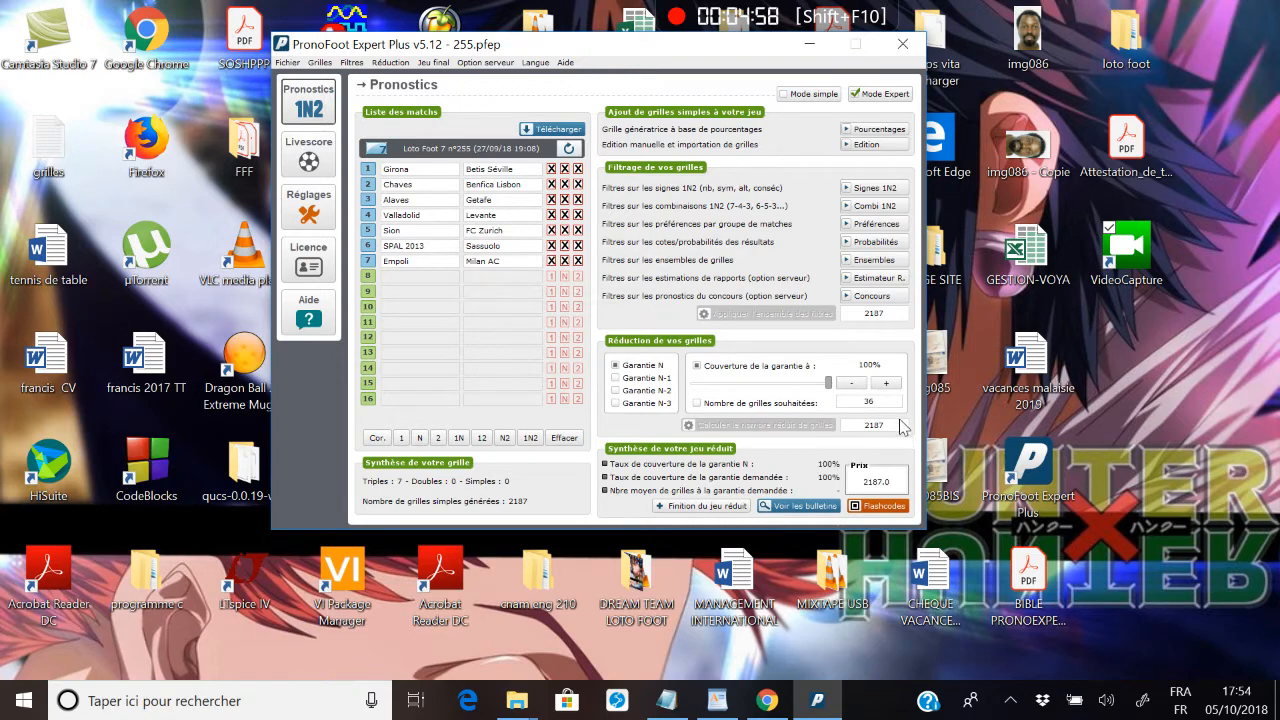
{"action": "left_click", "coordinate": [665, 392]}
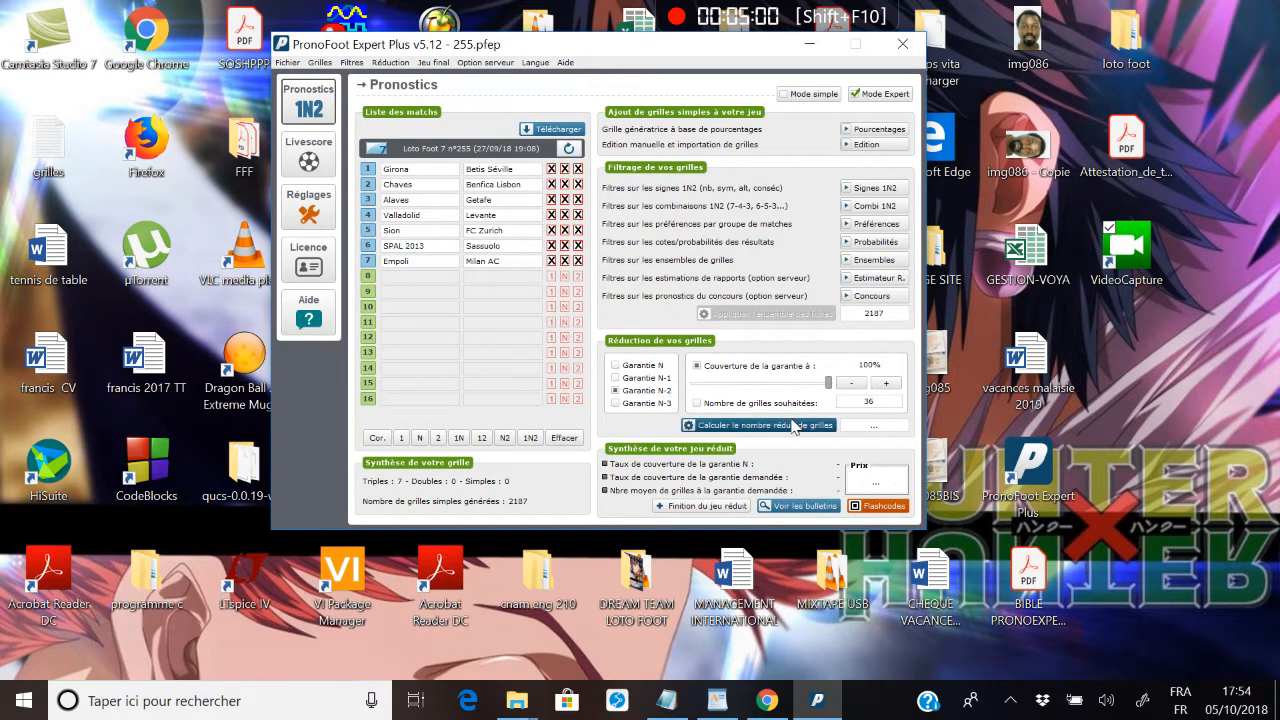
{"action": "left_click", "coordinate": [808, 426]}
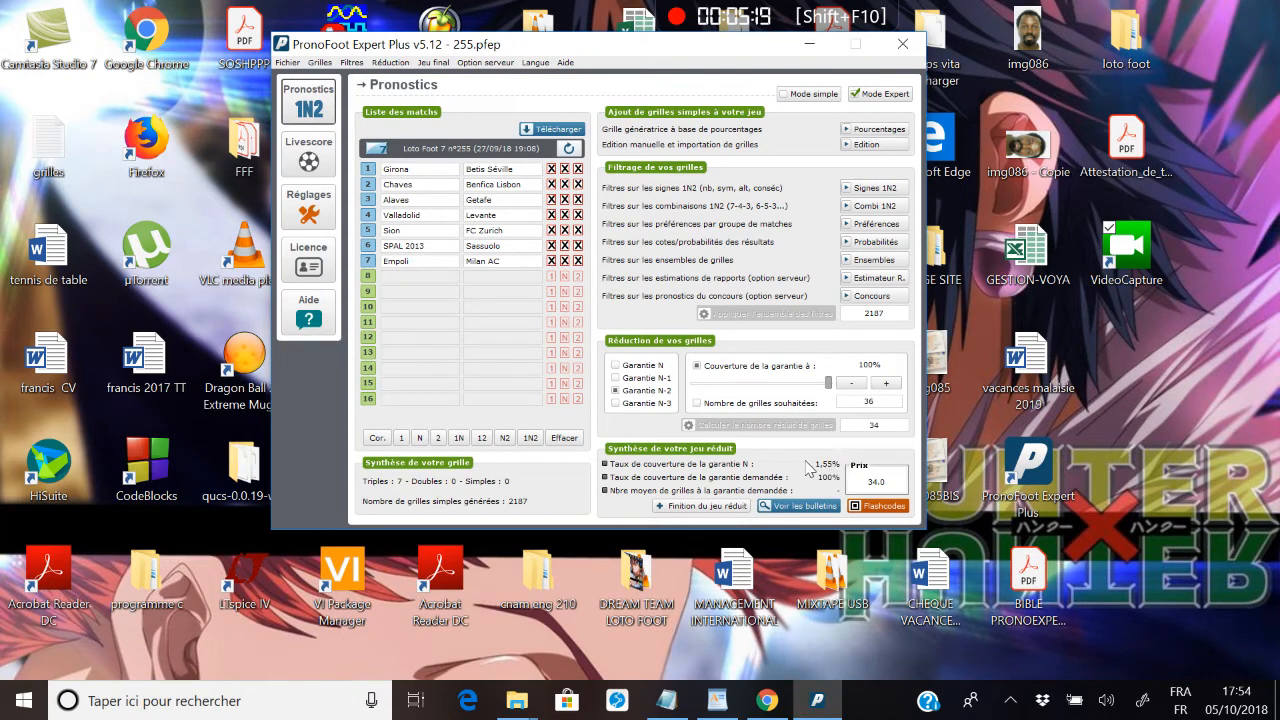
Calculate the reduction with guarantee N for 36 desired grids, check its winning ranks in Livescore and return to the predictions.
{"action": "left_click", "coordinate": [656, 367]}
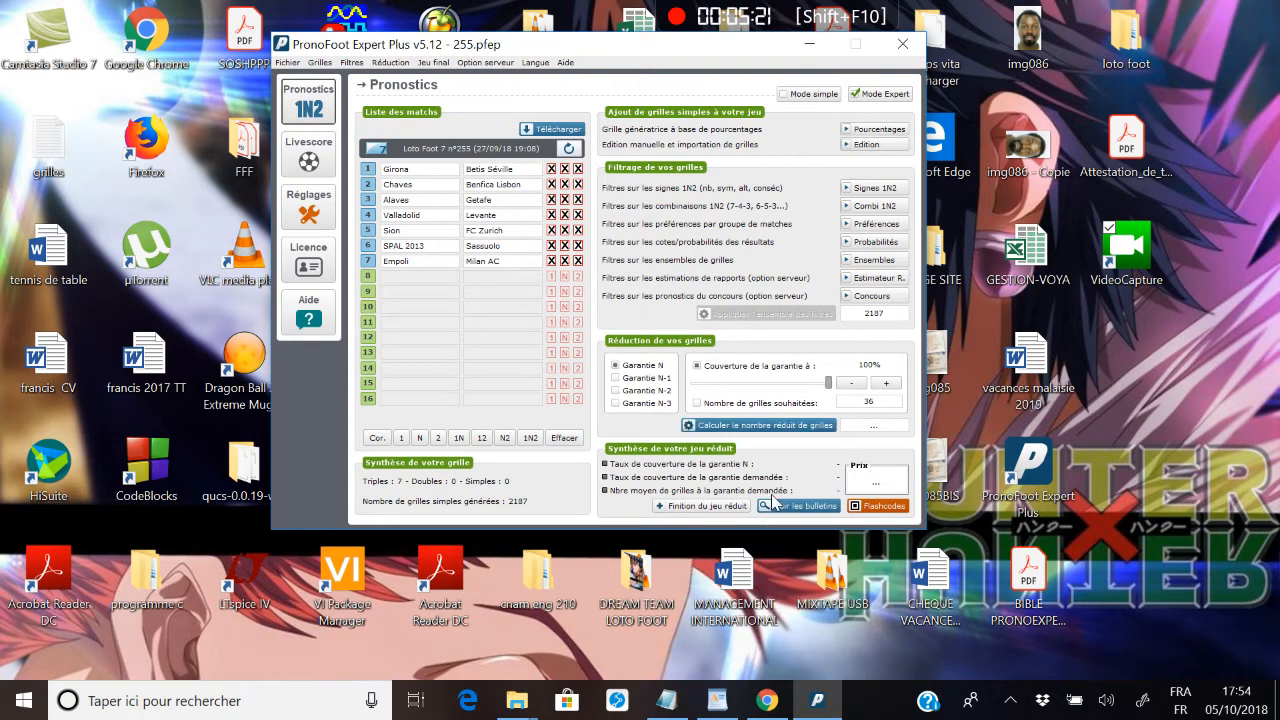
{"action": "left_click", "coordinate": [758, 425]}
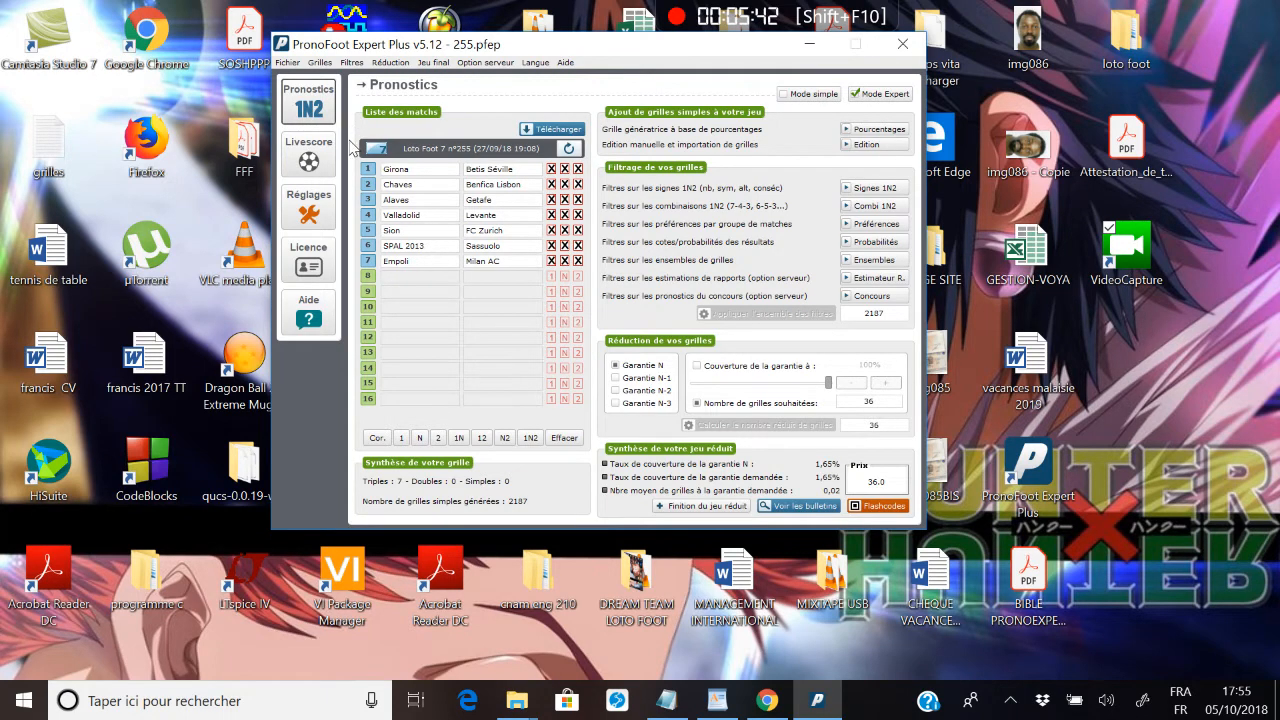
{"action": "left_click", "coordinate": [308, 160]}
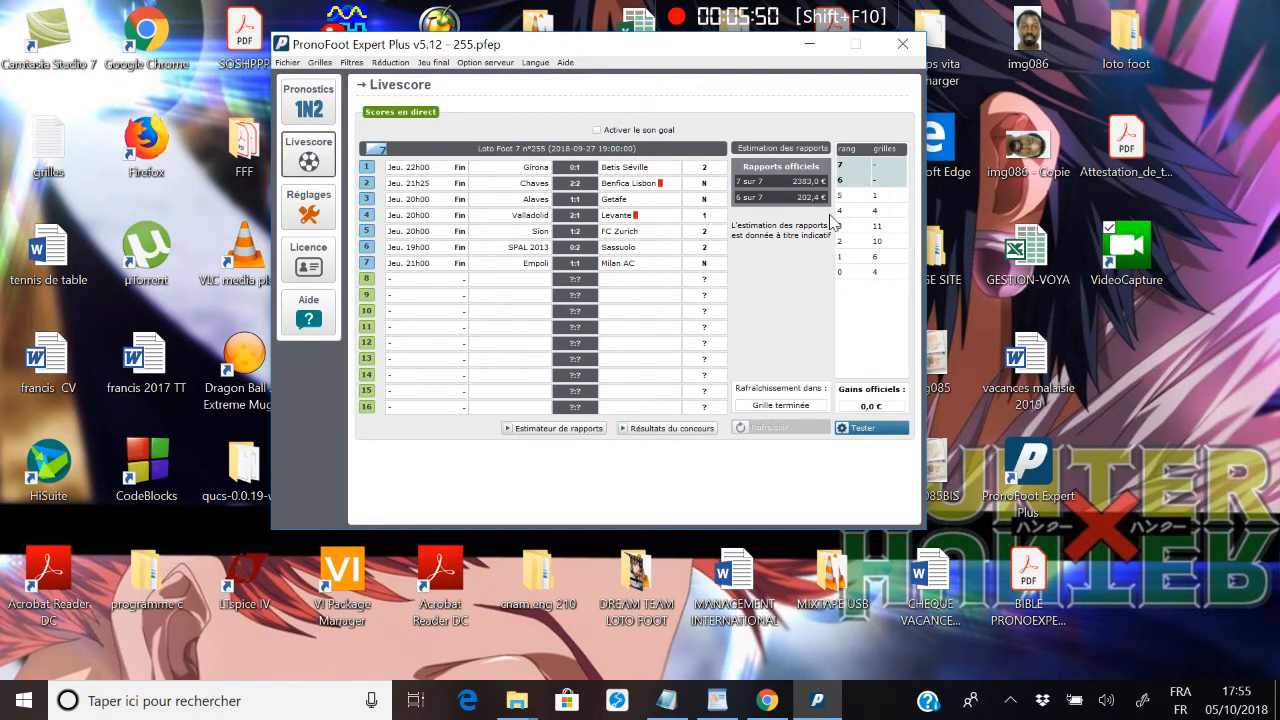
{"action": "left_click", "coordinate": [308, 100]}
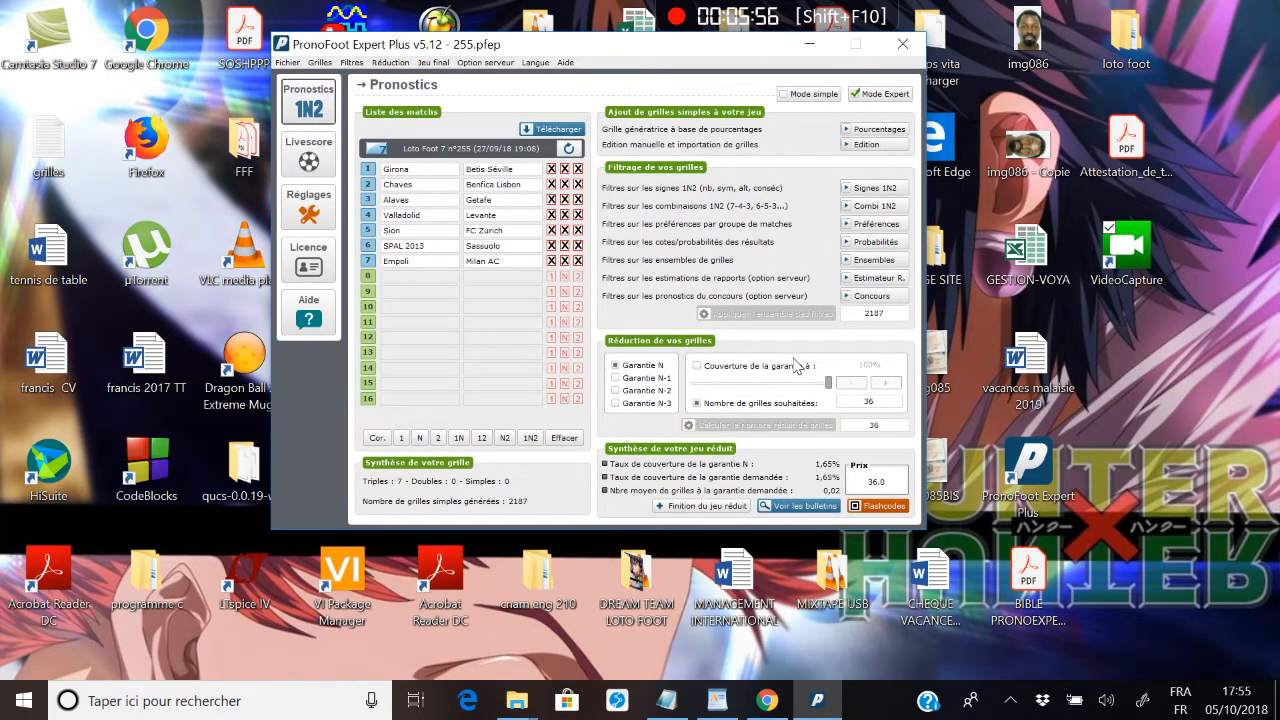
Open the filters on 1N2 signs and move the dialog so the match list stays visible.
{"action": "left_click", "coordinate": [870, 188]}
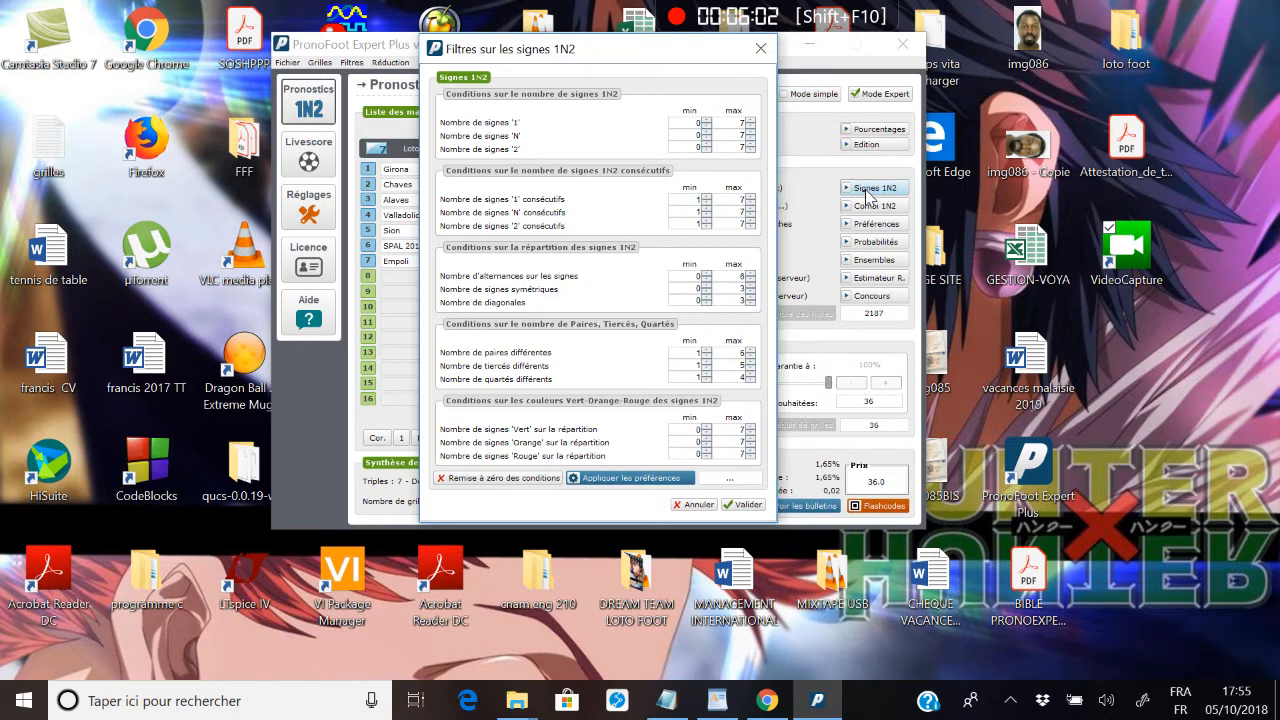
{"action": "left_click_drag", "start_coordinate": [613, 62], "coordinate": [877, 62]}
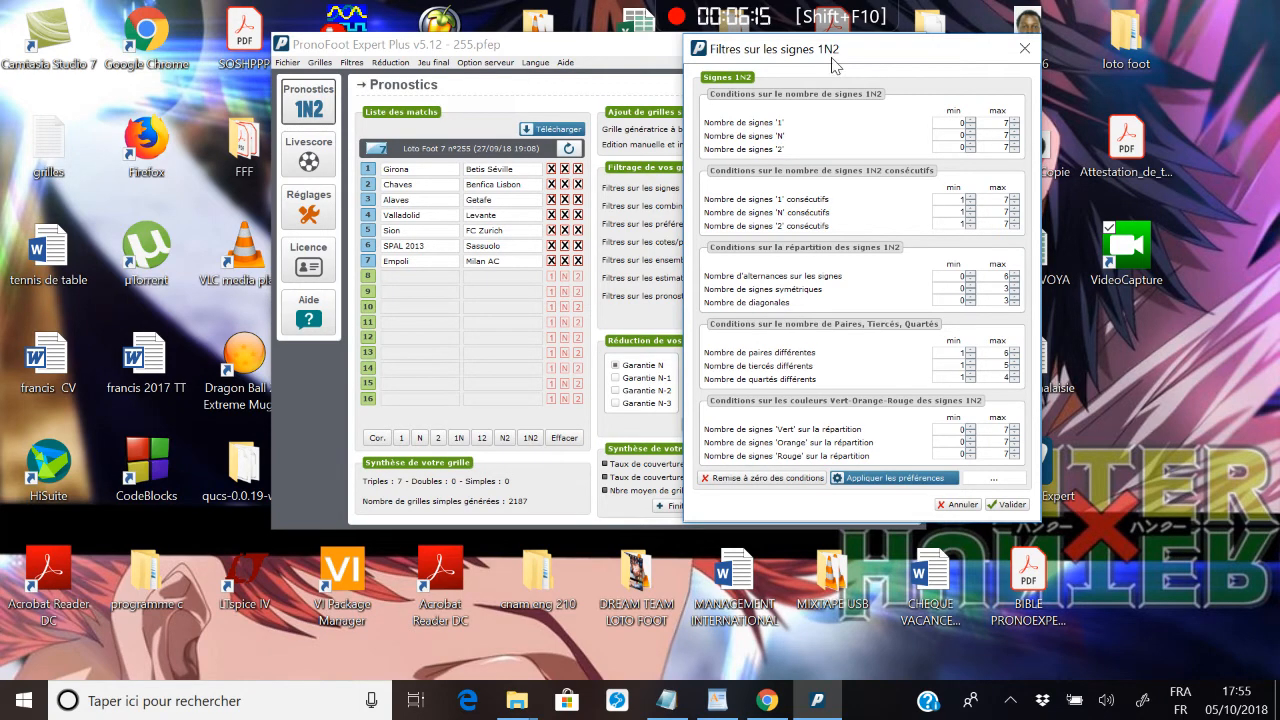
{"action": "left_click_drag", "start_coordinate": [833, 64], "coordinate": [750, 64]}
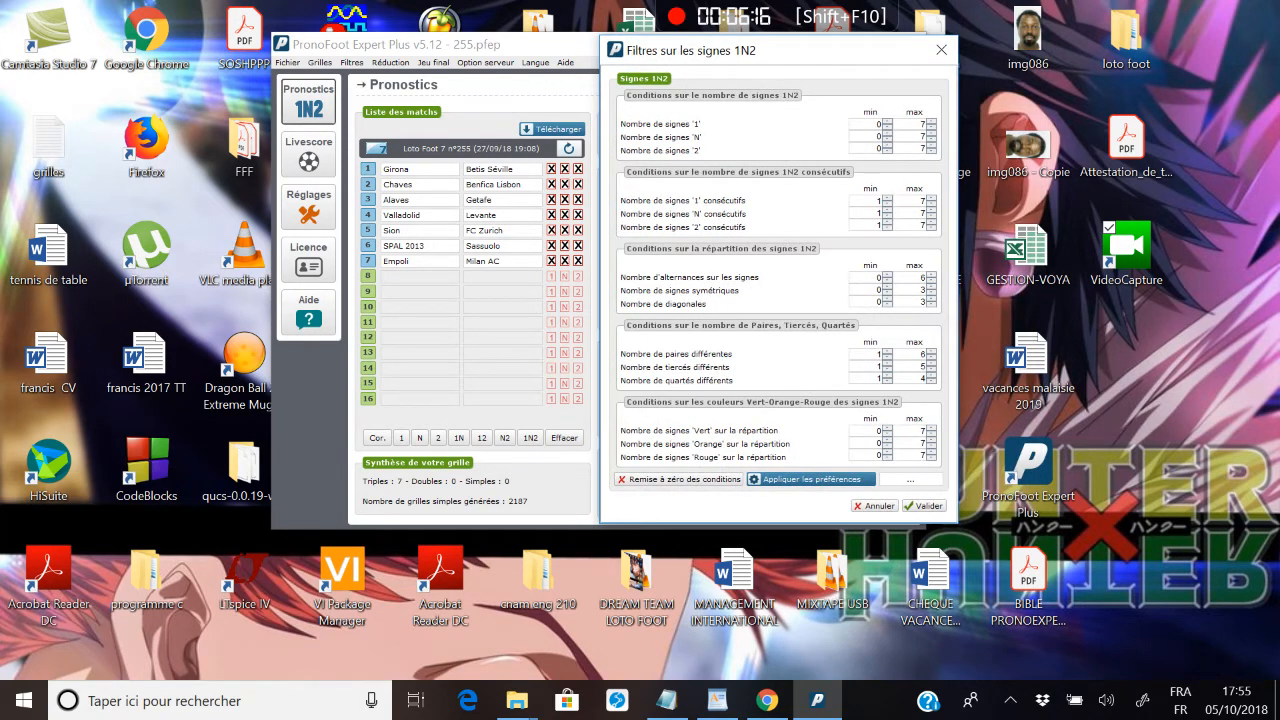
{"action": "left_click", "coordinate": [887, 121]}
{"action": "left_click", "coordinate": [931, 128]}
{"action": "left_click", "coordinate": [887, 134]}
{"action": "left_click", "coordinate": [931, 141]}
{"action": "left_click", "coordinate": [930, 143]}
{"action": "left_click", "coordinate": [886, 145]}
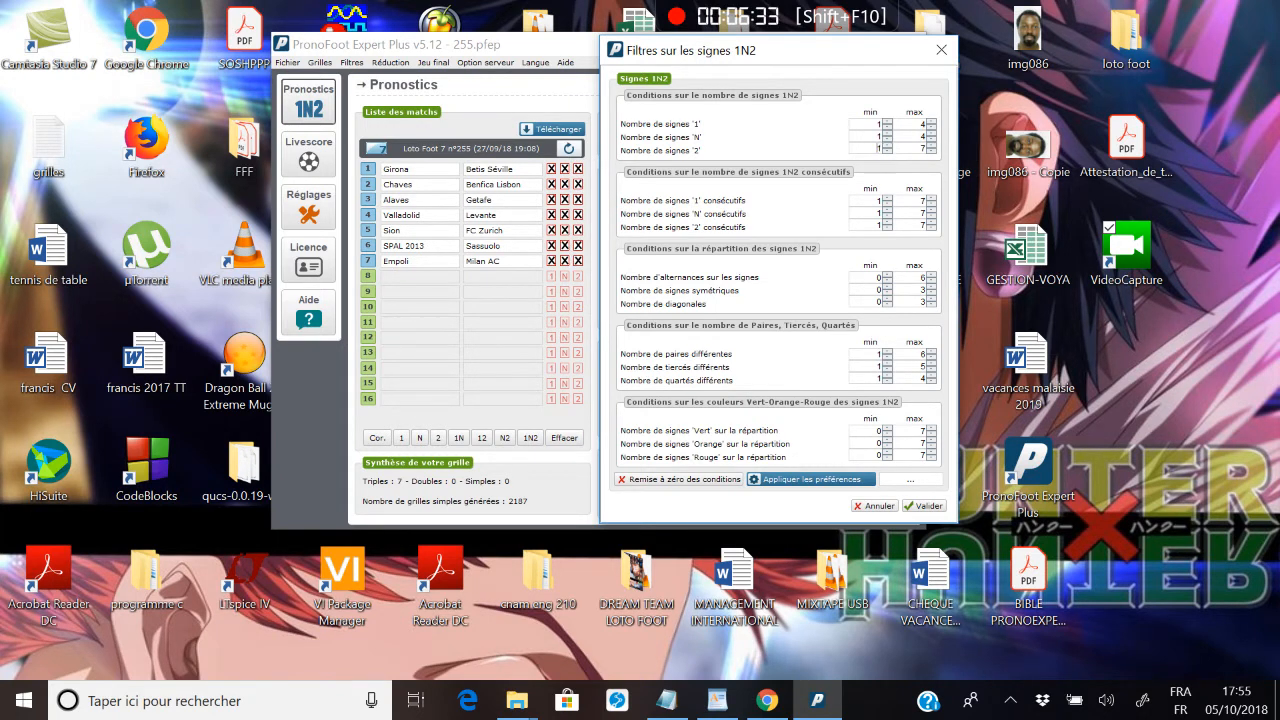
{"action": "left_click", "coordinate": [931, 153]}
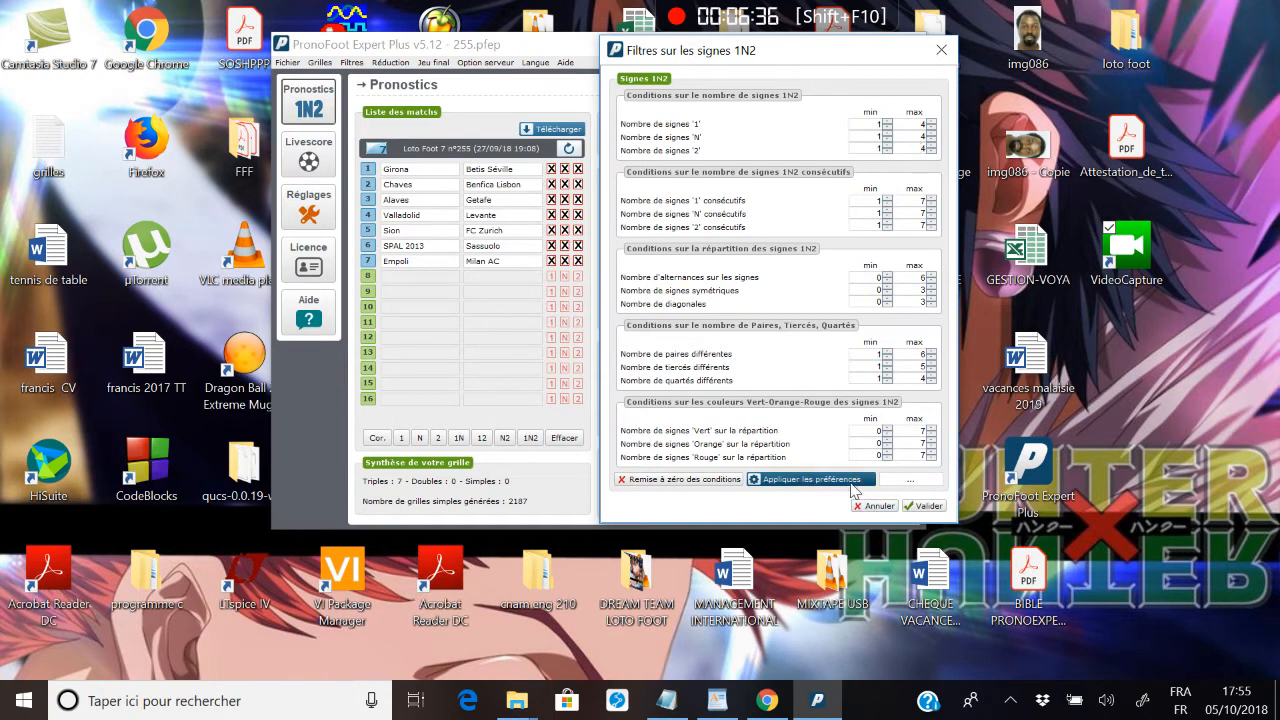
{"action": "left_click", "coordinate": [690, 479]}
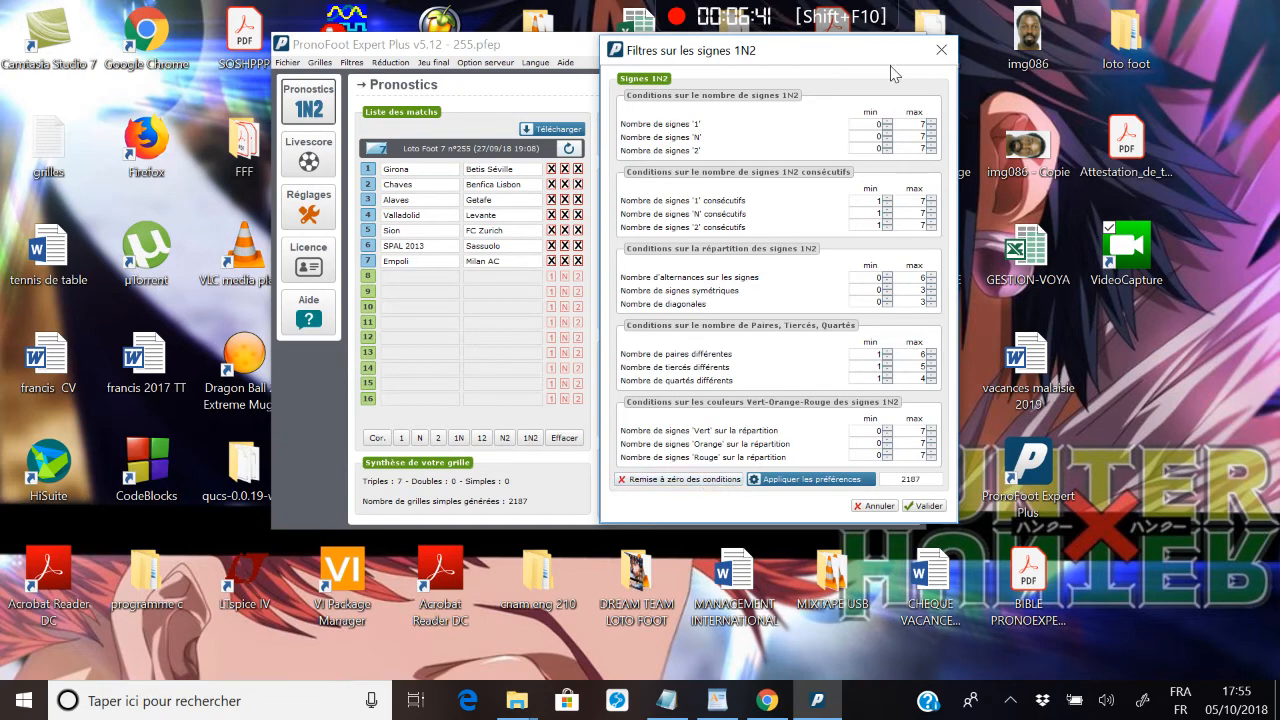
Limit the number of '1', 'N' and '2' signs to between 1 and 4 each, validate, and apply all filters.
{"action": "left_click_drag", "start_coordinate": [823, 58], "coordinate": [855, 51]}
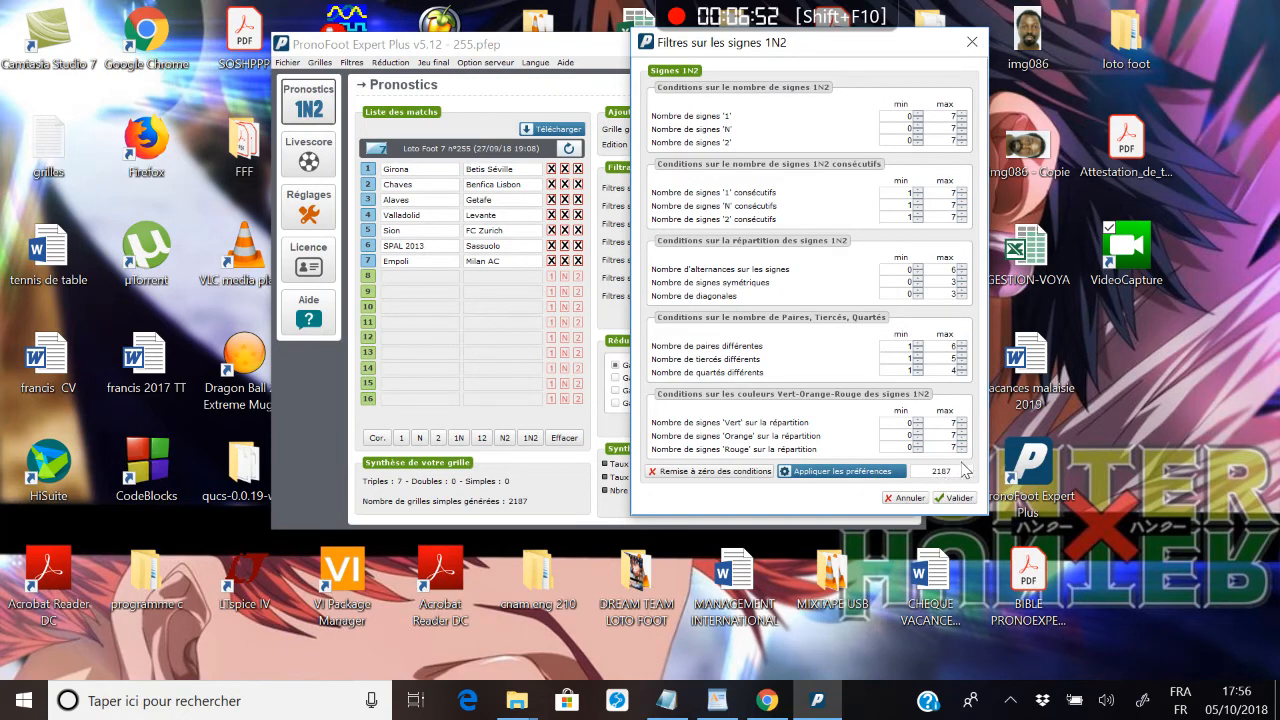
{"action": "left_click", "coordinate": [918, 113]}
{"action": "left_click", "coordinate": [917, 126]}
{"action": "left_click", "coordinate": [961, 132]}
{"action": "left_click", "coordinate": [961, 132]}
{"action": "left_click", "coordinate": [961, 132]}
{"action": "left_click", "coordinate": [917, 139]}
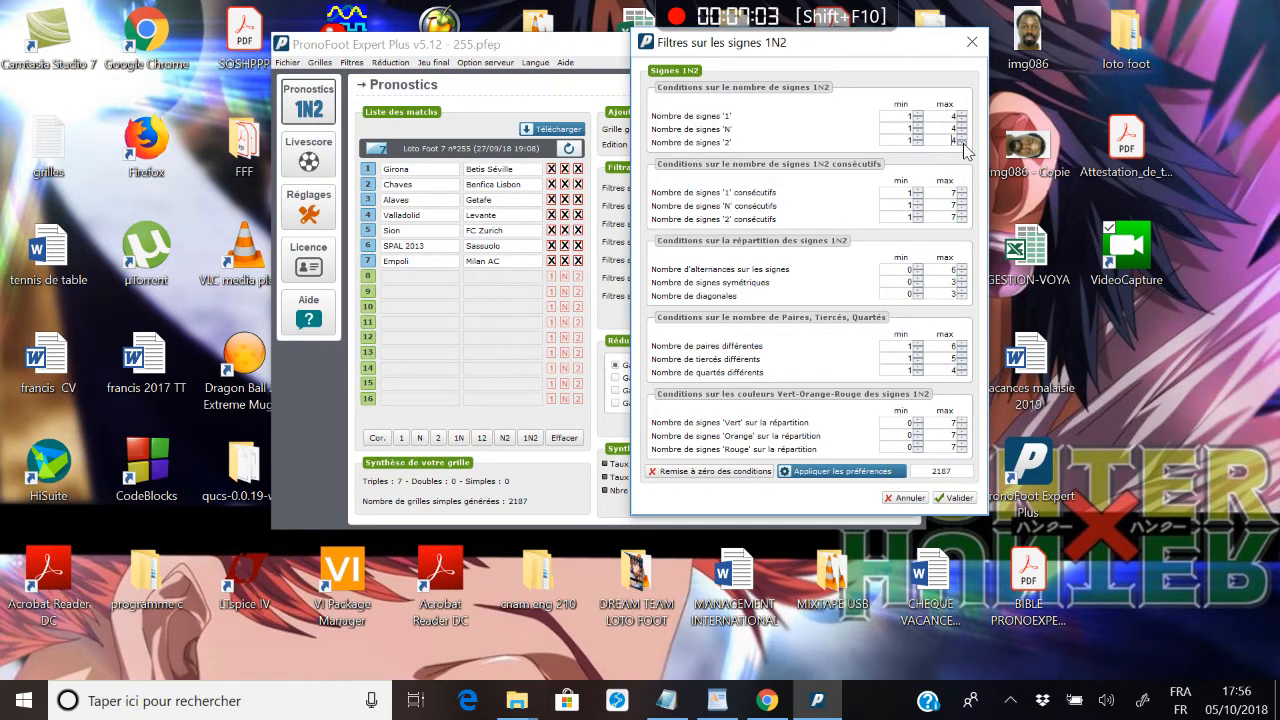
{"action": "left_click", "coordinate": [900, 476]}
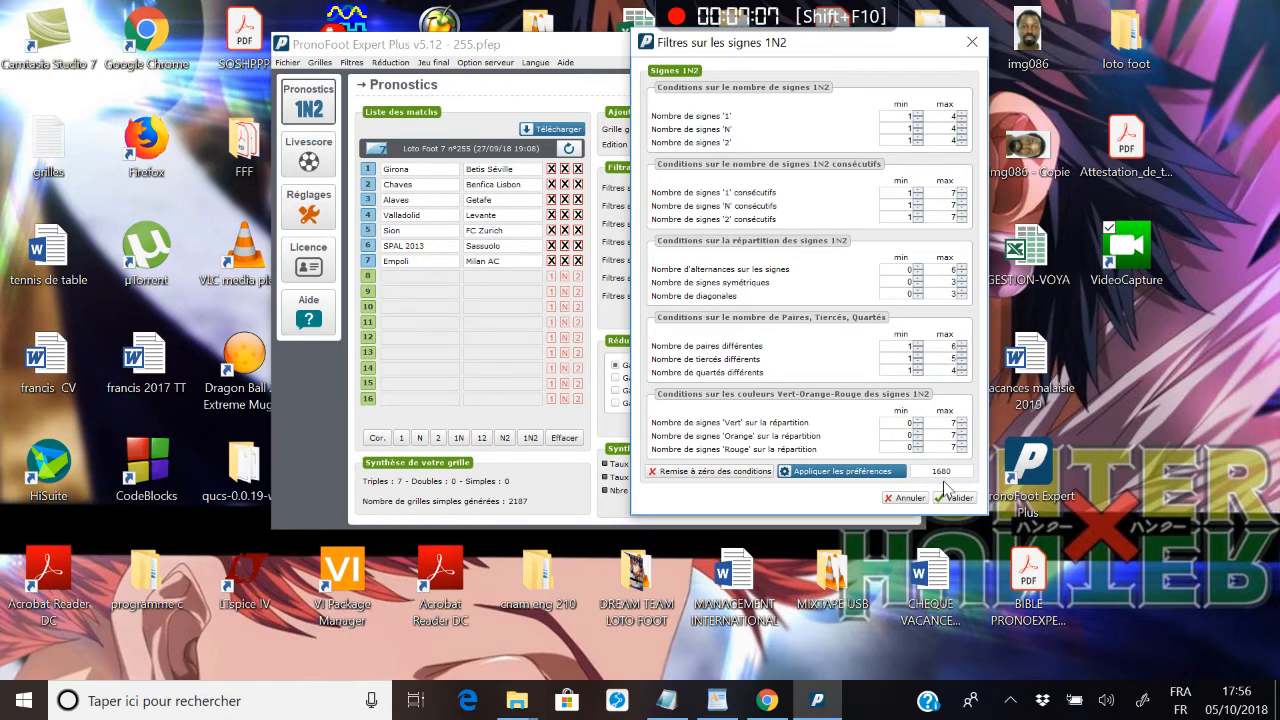
{"action": "left_click", "coordinate": [958, 498]}
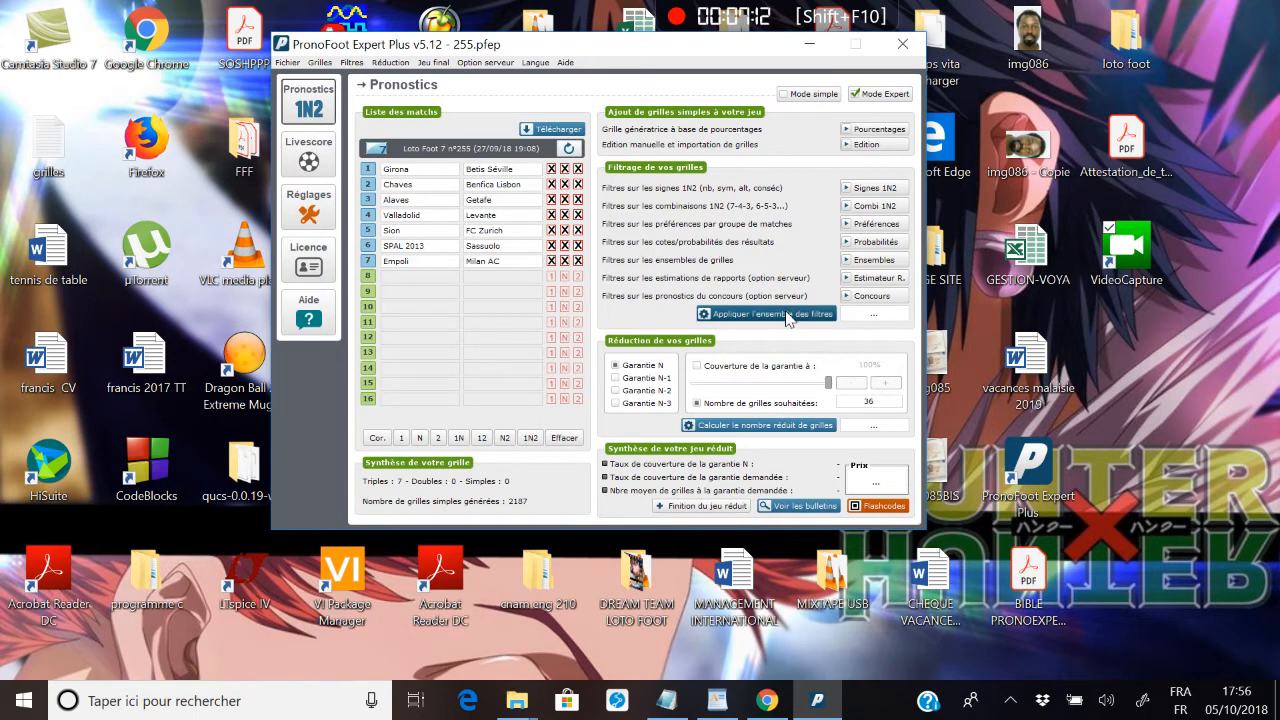
{"action": "left_click", "coordinate": [830, 314]}
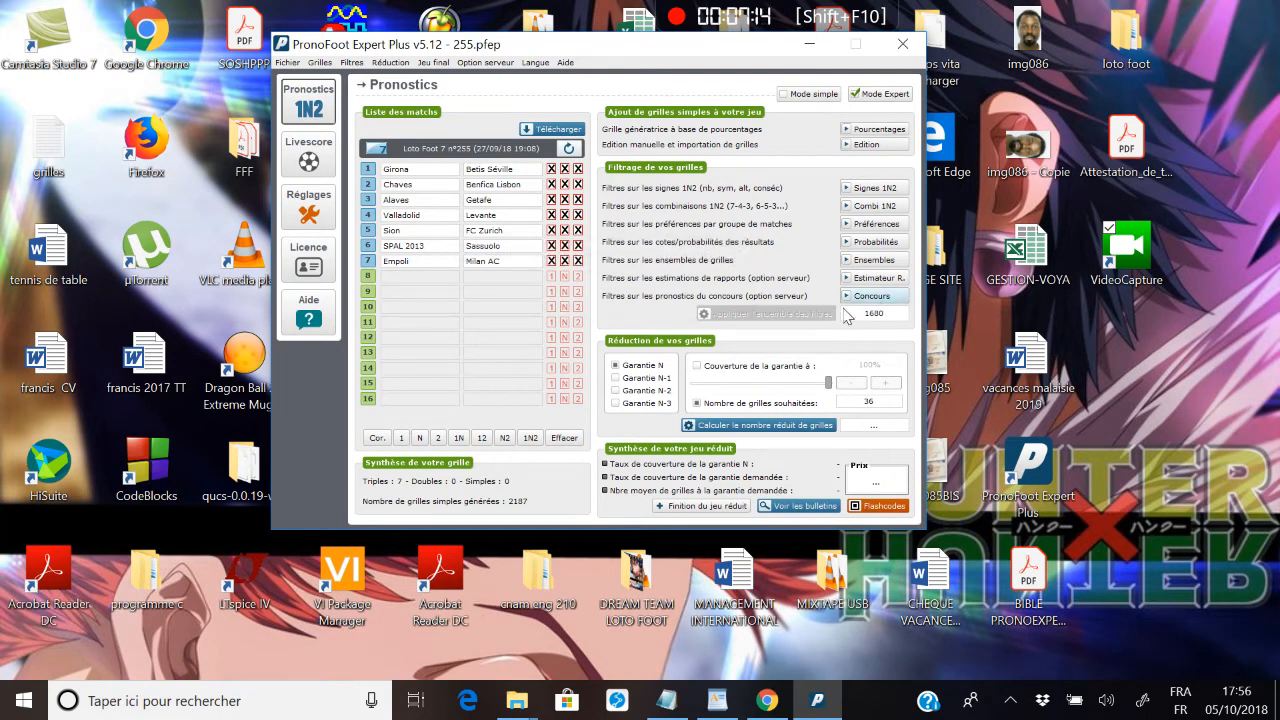
Calculate the filtered grids' reduction at 100% coverage with guarantee N and check its official winnings in Livescore.
{"action": "left_click", "coordinate": [724, 367]}
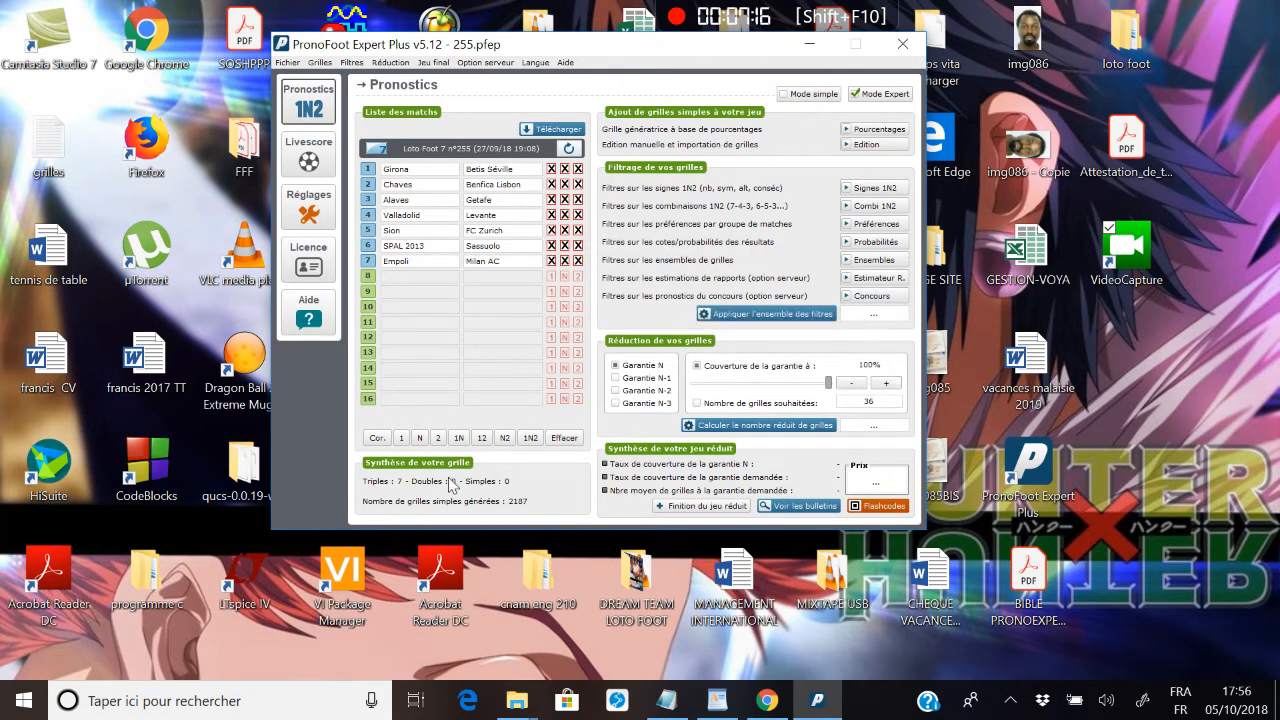
{"action": "left_click", "coordinate": [792, 431]}
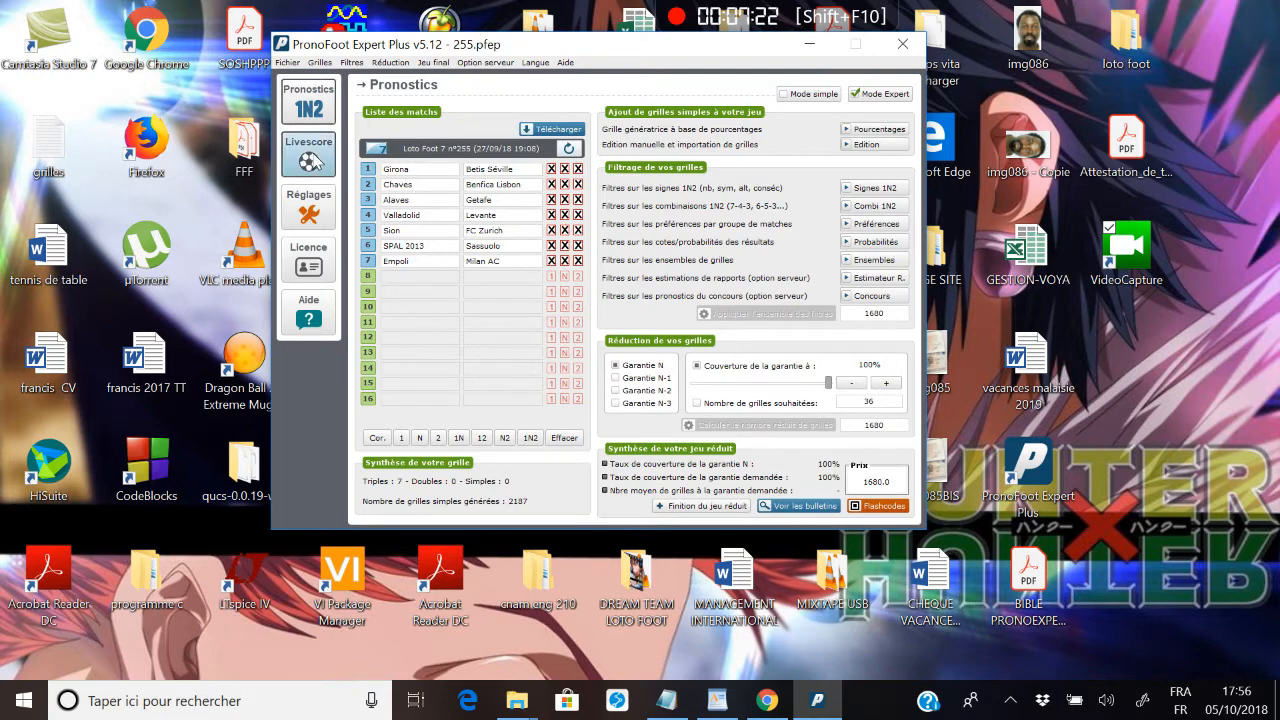
{"action": "left_click", "coordinate": [308, 155]}
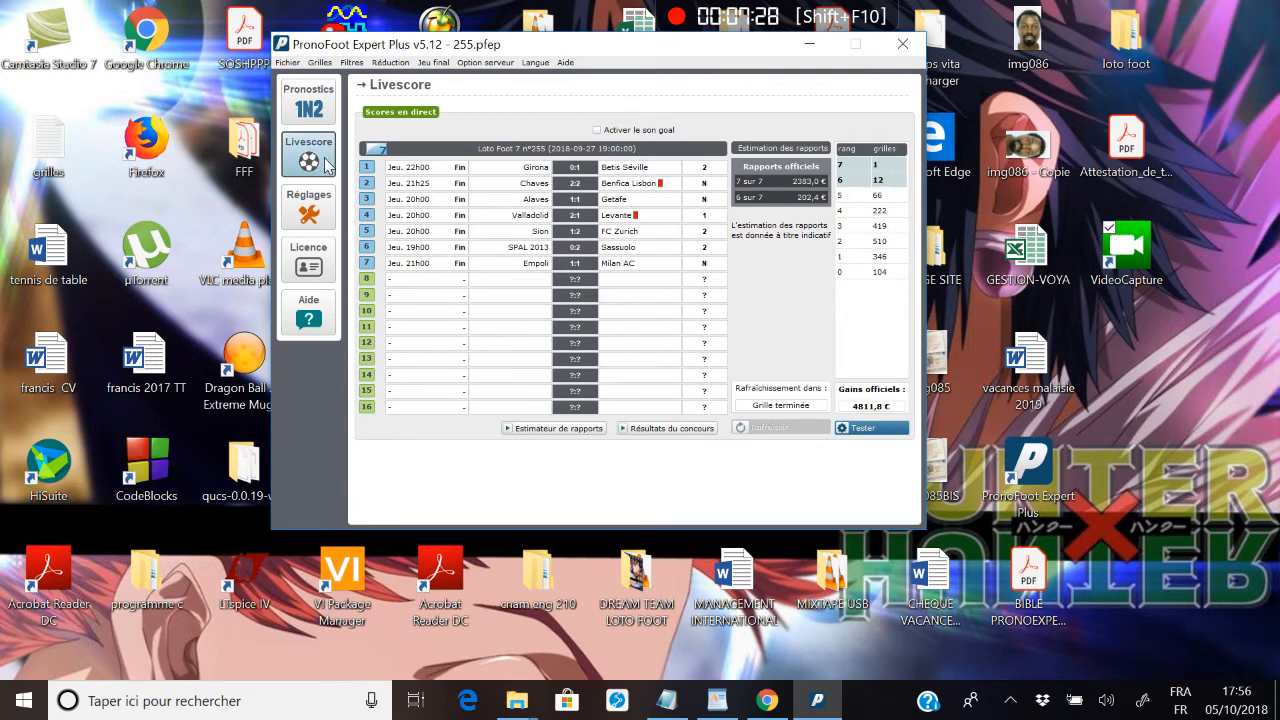
{"action": "left_click", "coordinate": [308, 100]}
Calculate the filtered grids' reduction for 36 desired grids, check its winning ranks in Livescore and return to the predictions.
{"action": "left_click", "coordinate": [768, 402]}
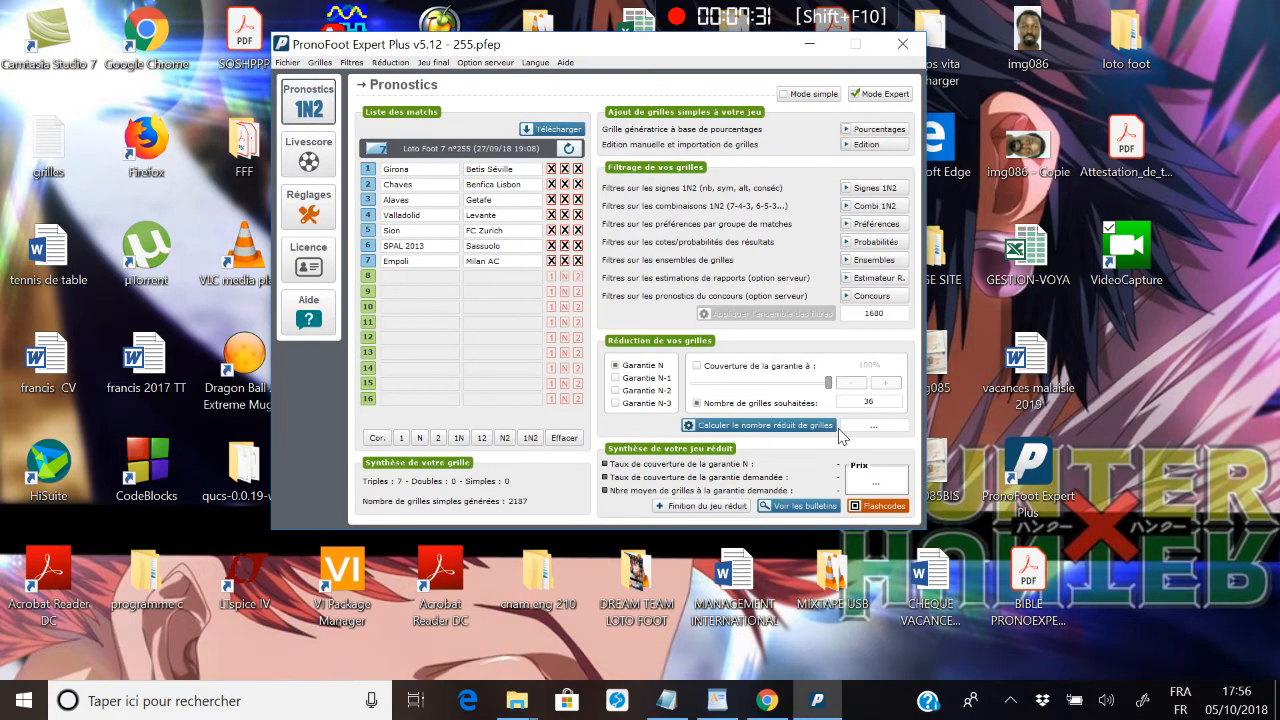
{"action": "left_click", "coordinate": [812, 428]}
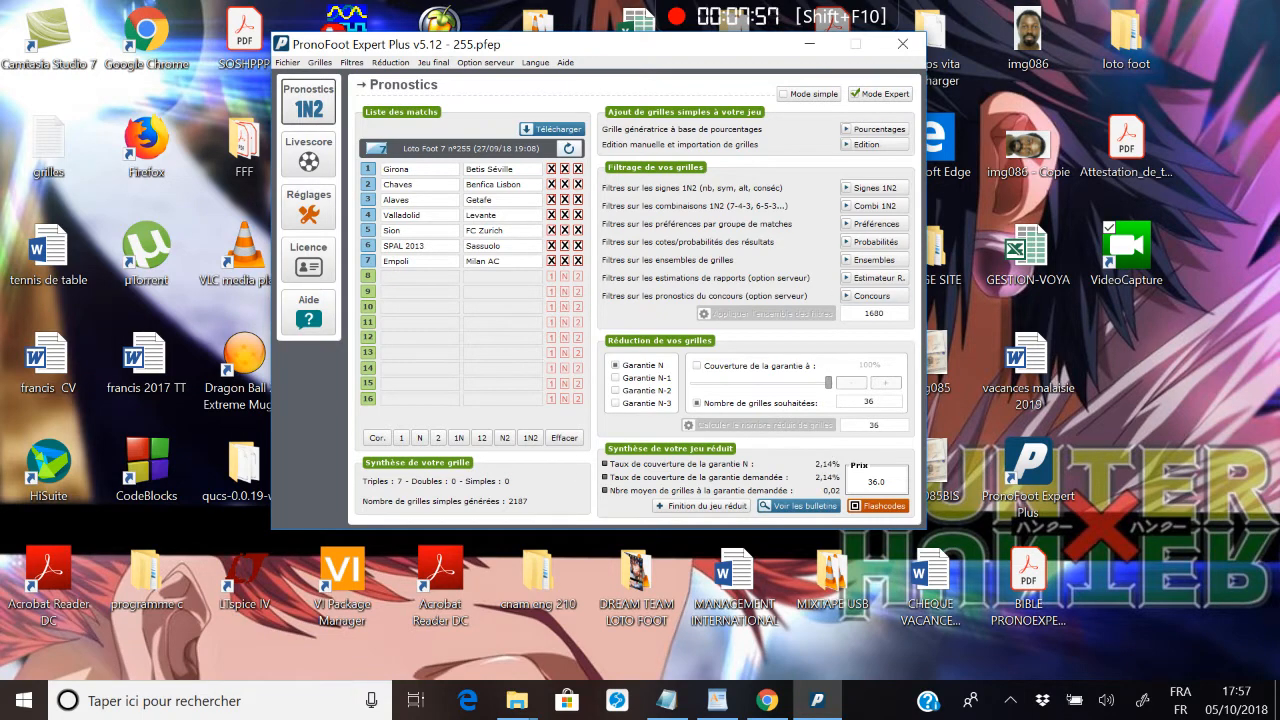
{"action": "left_click", "coordinate": [310, 160]}
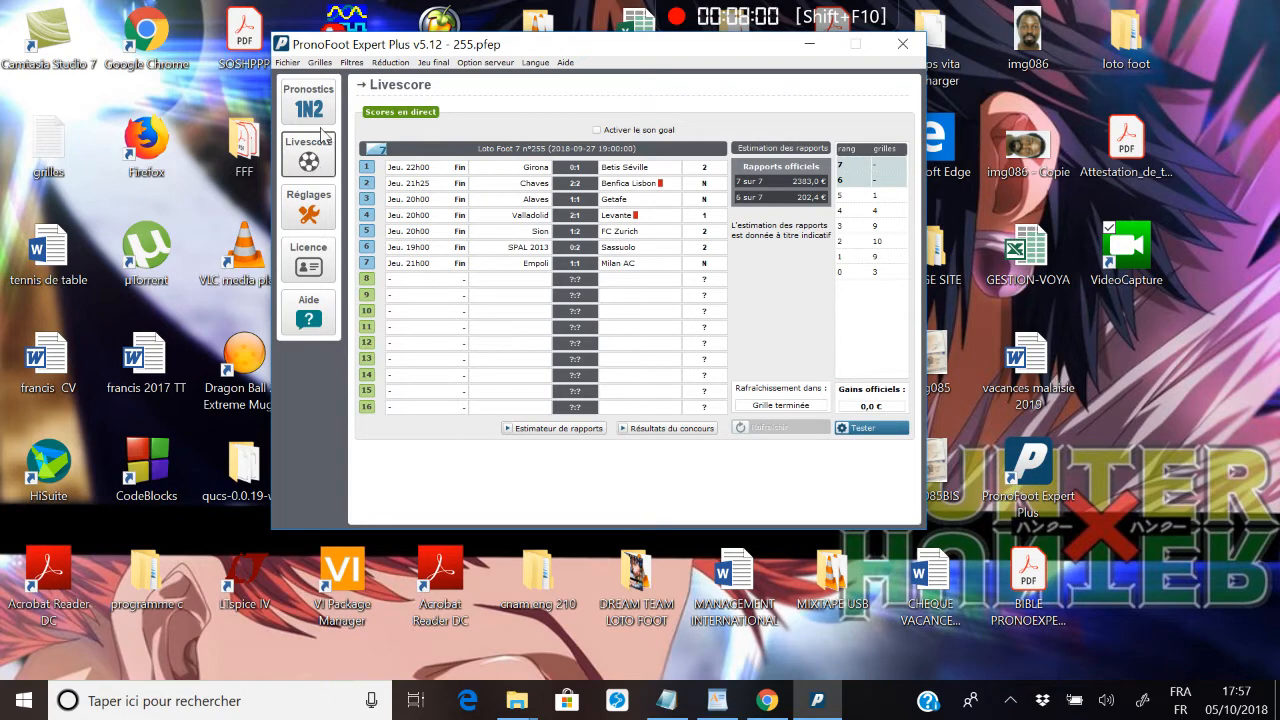
{"action": "left_click", "coordinate": [316, 110]}
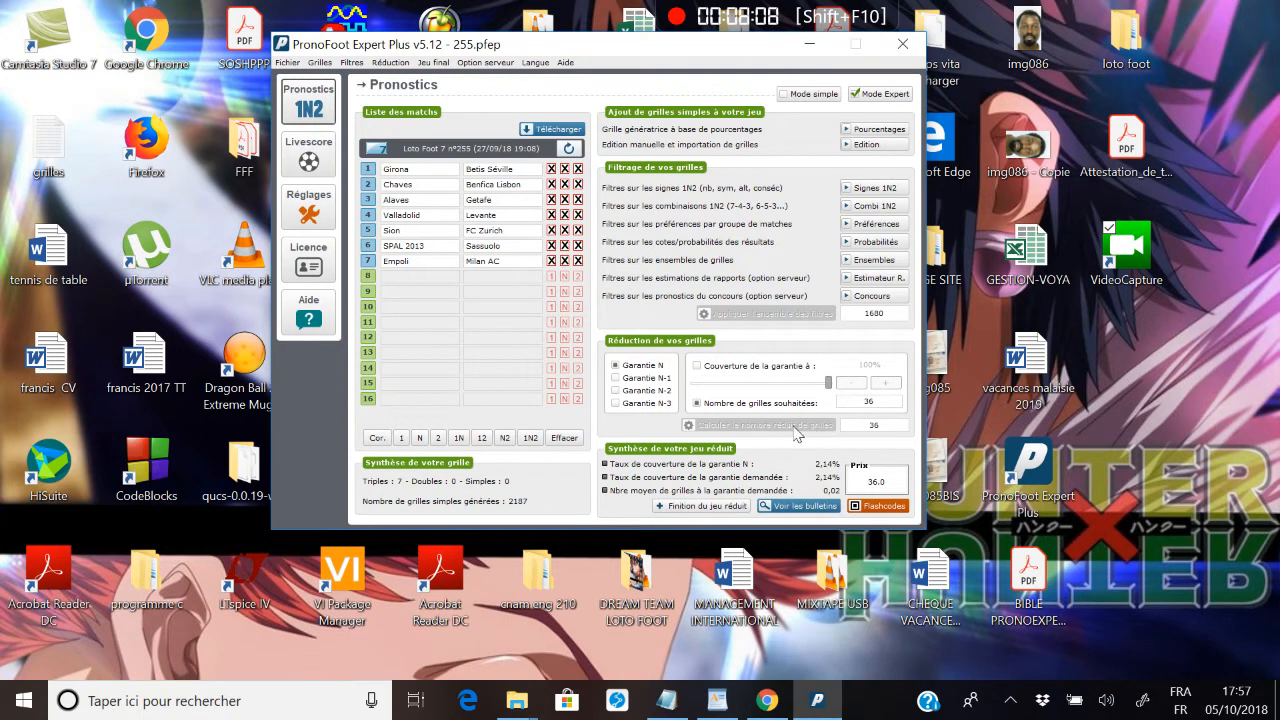
Switch between guarantee coverage and desired number of grids to compare them, then recalculate for 36 desired grids.
{"action": "left_click", "coordinate": [808, 368]}
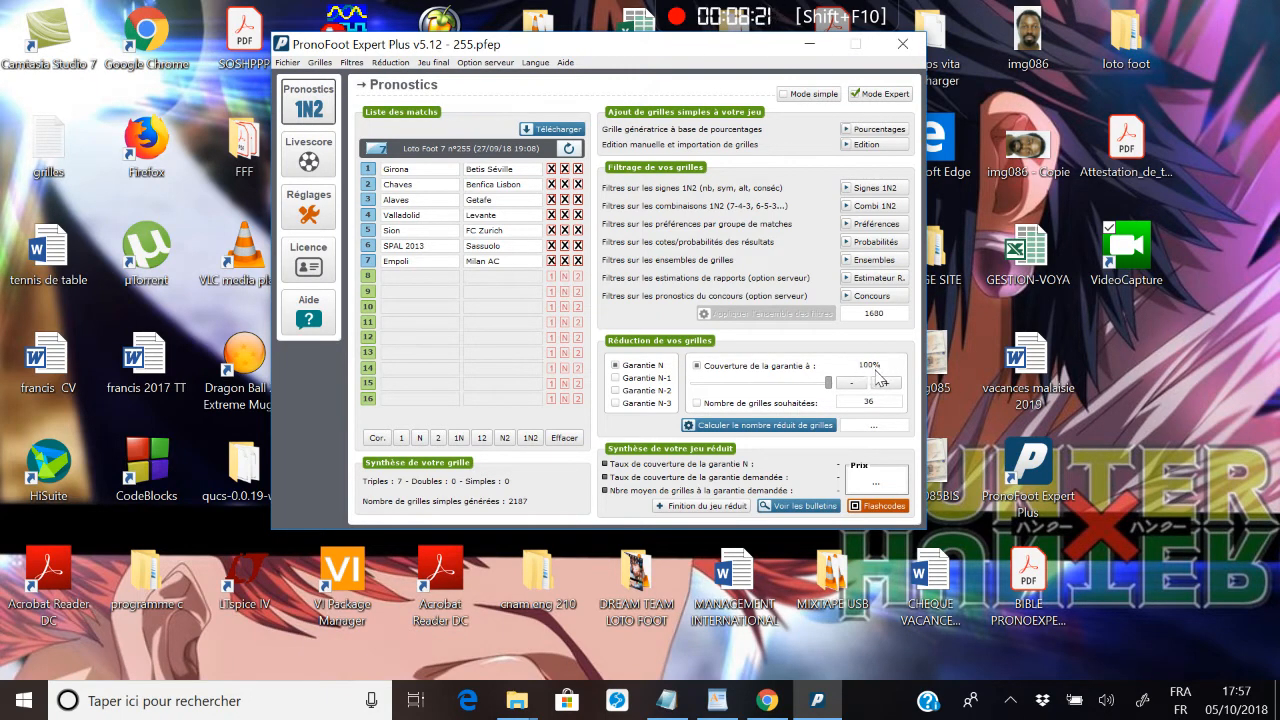
{"action": "left_click", "coordinate": [697, 403]}
{"action": "left_click", "coordinate": [778, 367]}
{"action": "left_click", "coordinate": [797, 405]}
{"action": "left_click", "coordinate": [811, 367]}
{"action": "left_click", "coordinate": [792, 403]}
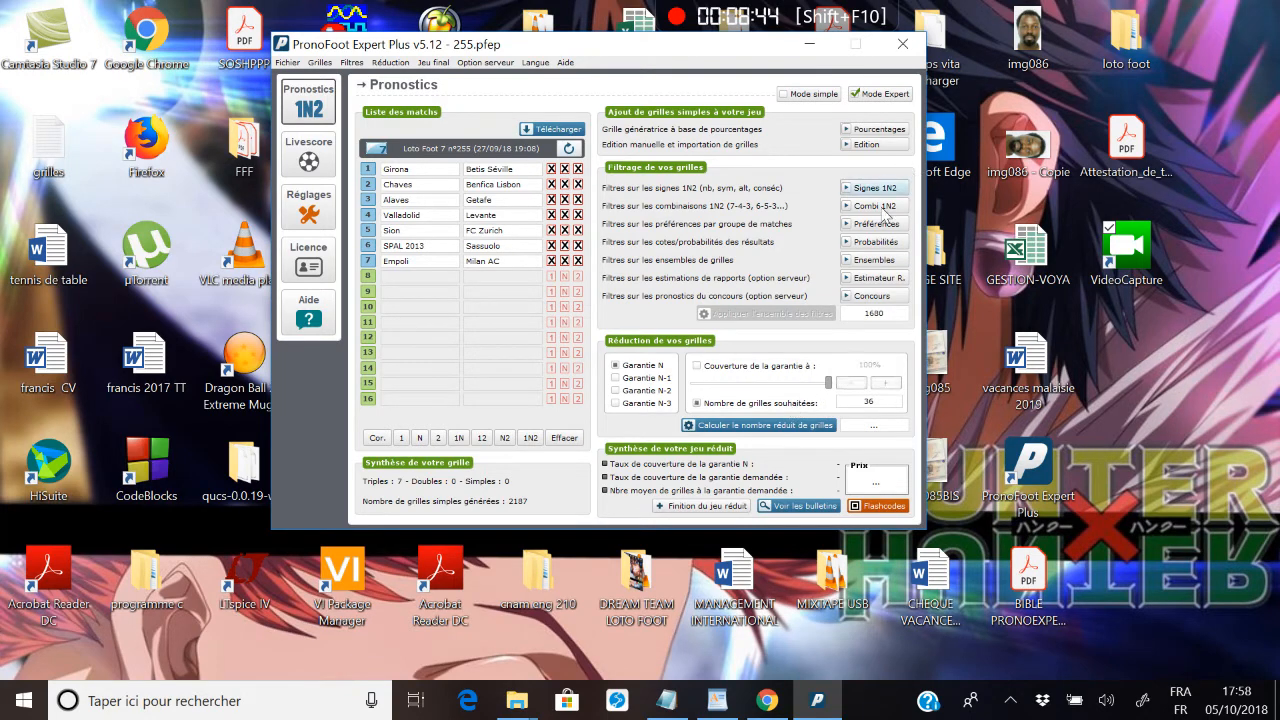
{"action": "left_click", "coordinate": [822, 425]}
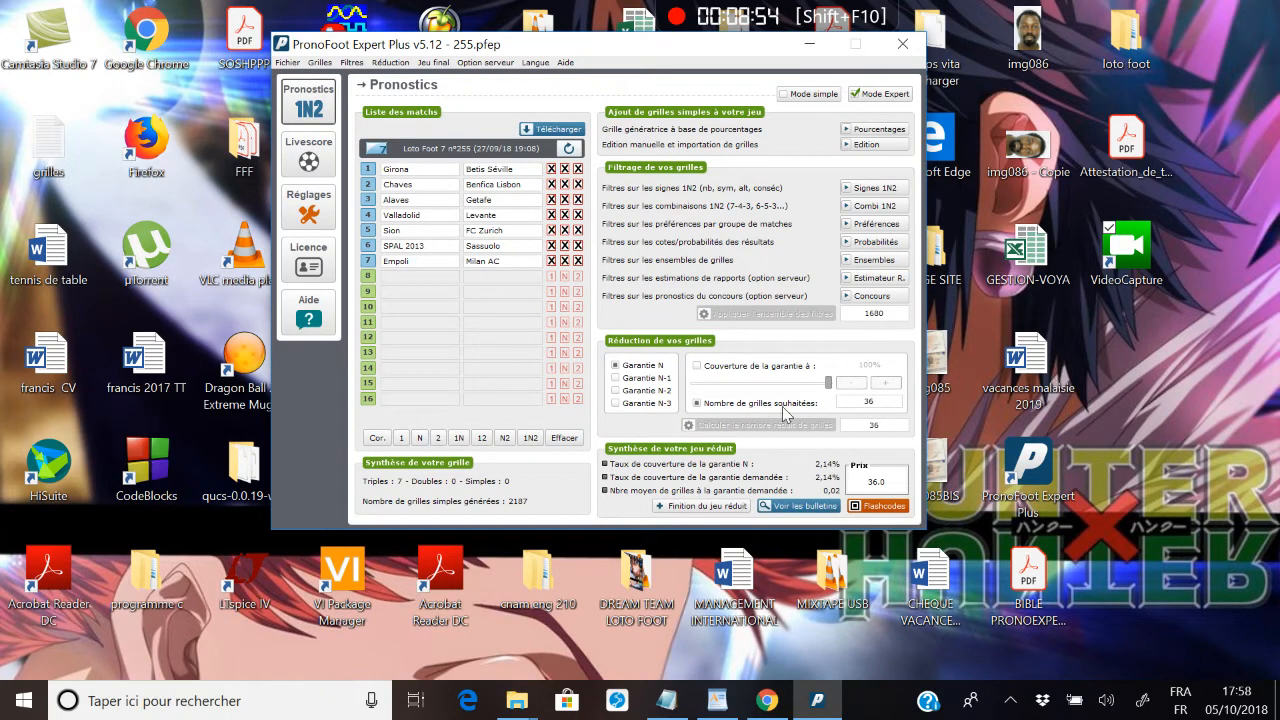
Review the conditions in the 1N2 sign filters, close them without changes and minimise the window.
{"action": "left_click", "coordinate": [846, 188]}
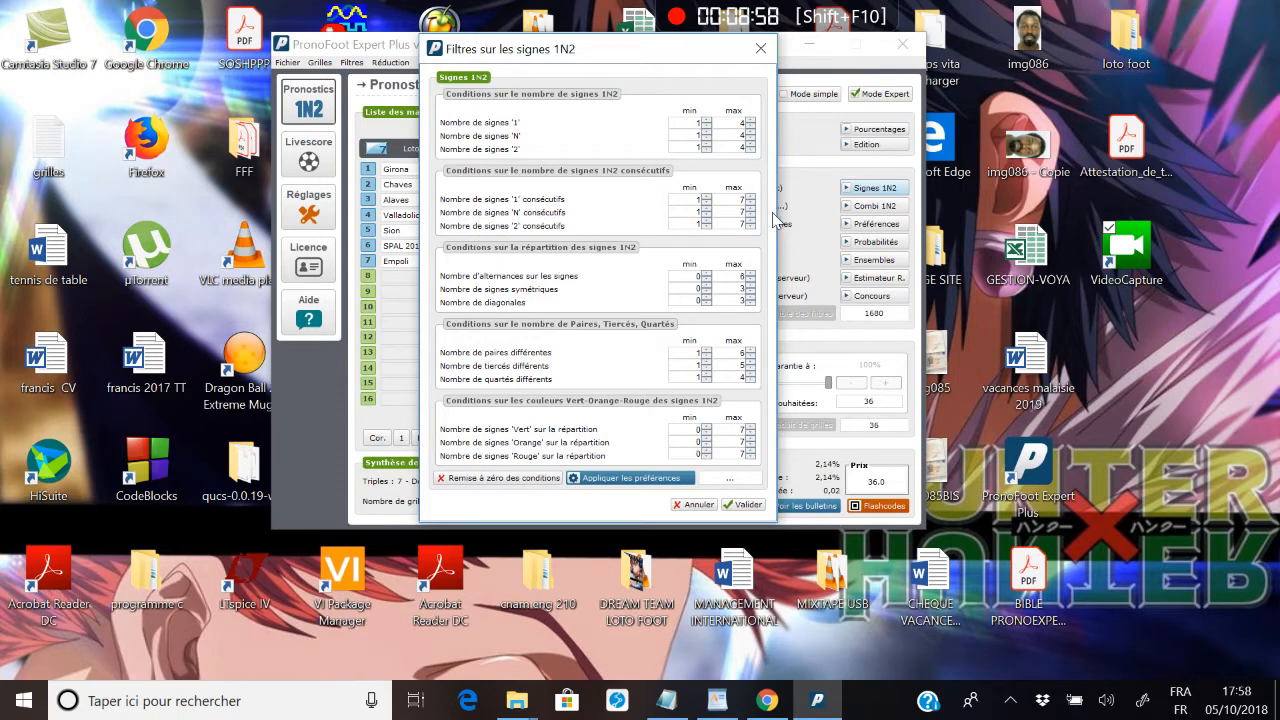
{"action": "left_click", "coordinate": [762, 50]}
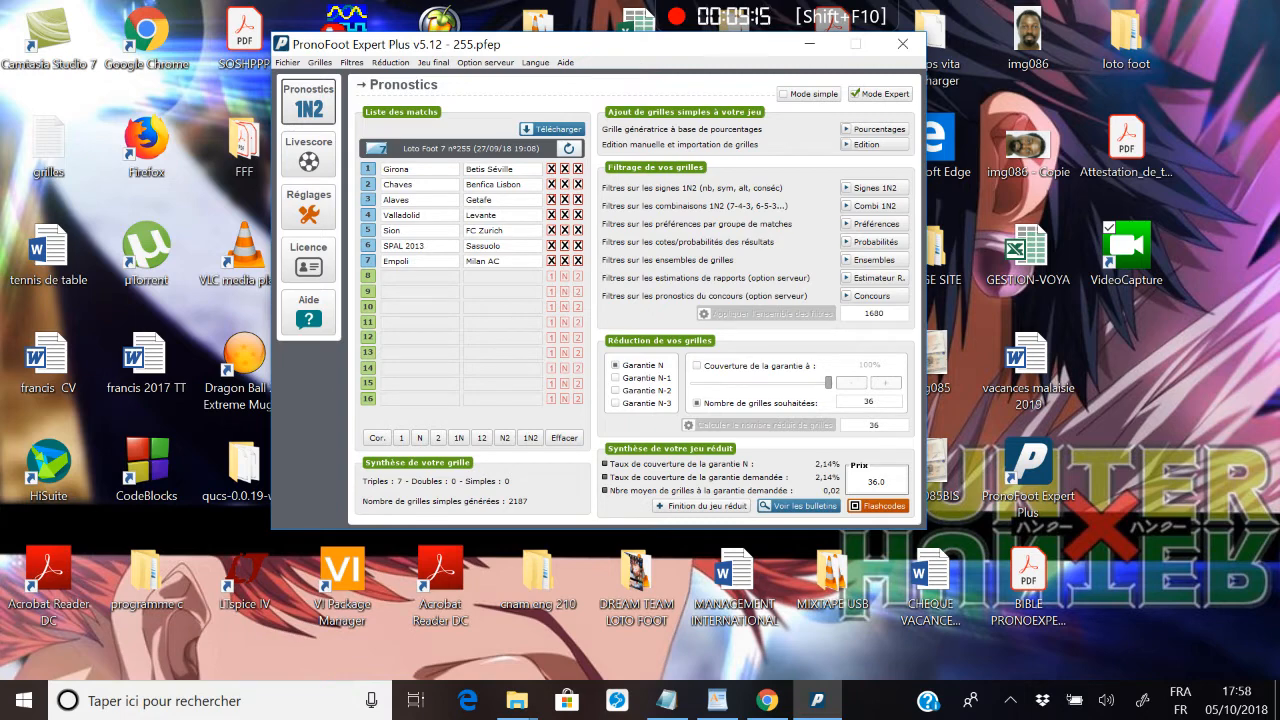
{"action": "left_click", "coordinate": [807, 46]}
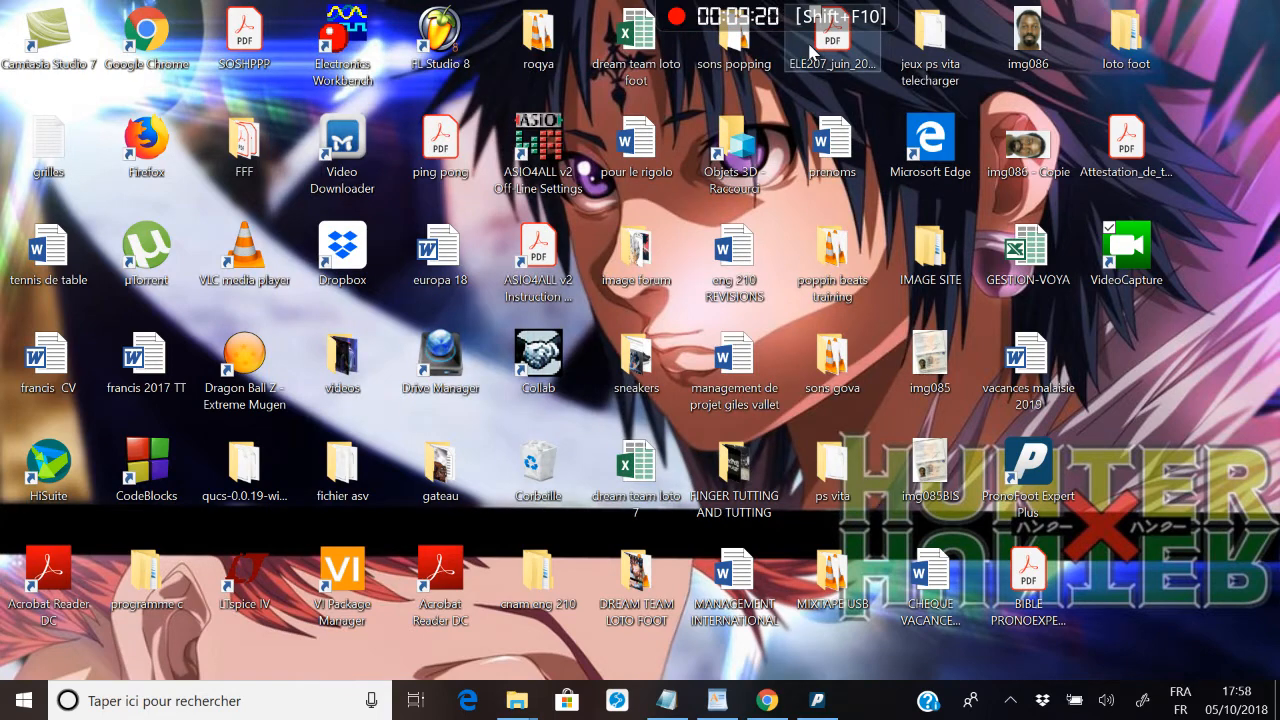